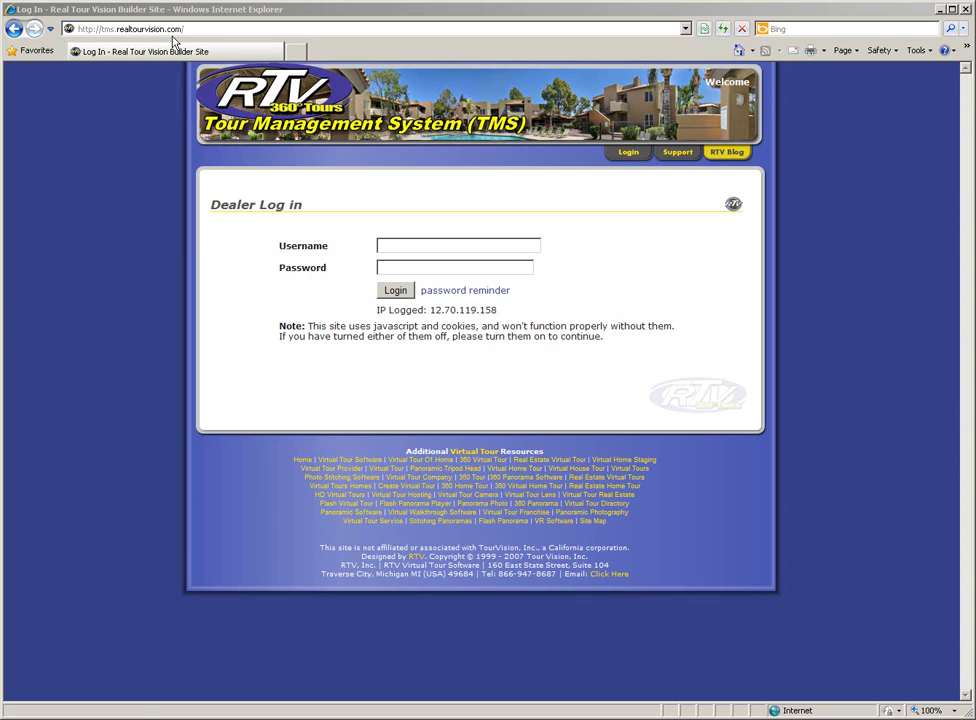
# Log in with the dealer username and password, then open the Training page
pyautogui.click(406, 246)
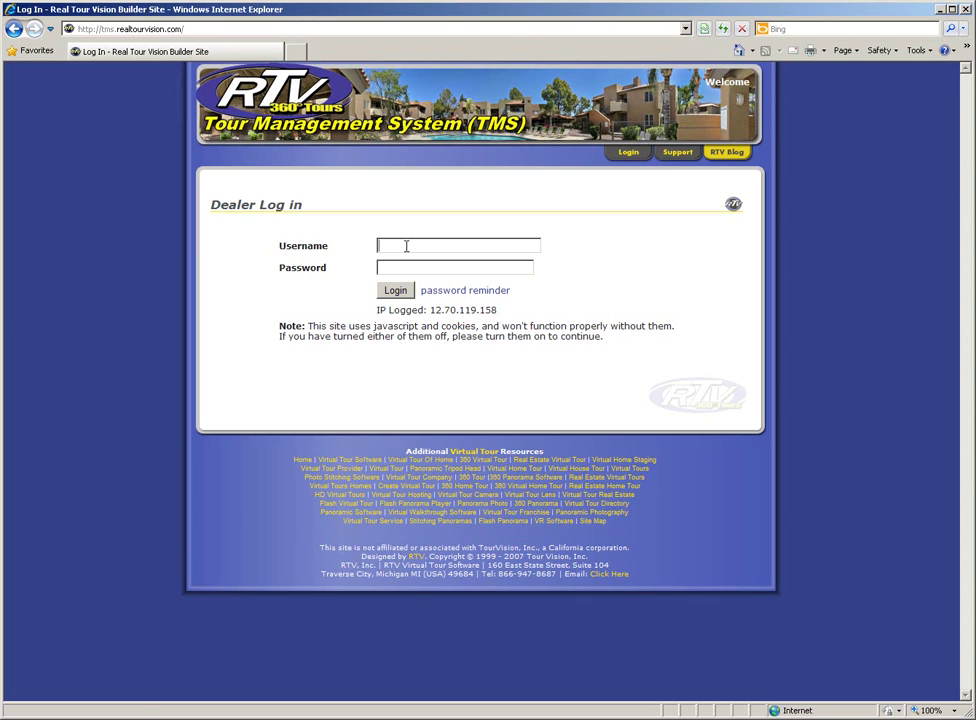
pyautogui.write('SetupVideoTra')
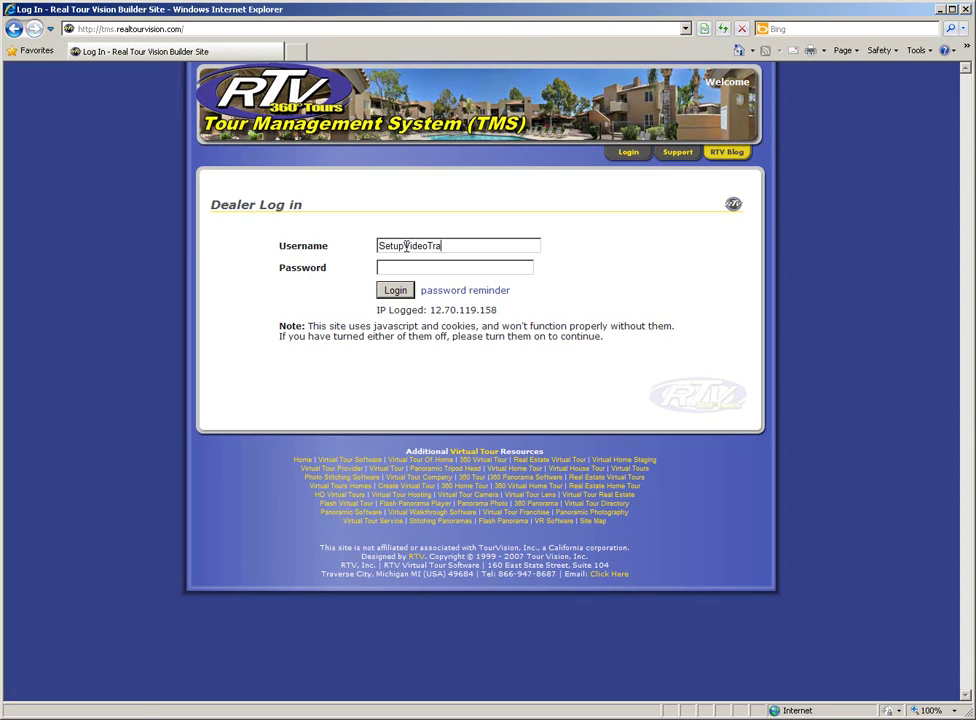
pyautogui.write('ining')
pyautogui.press('Tab')
pyautogui.write('*******')
pyautogui.press('Return')
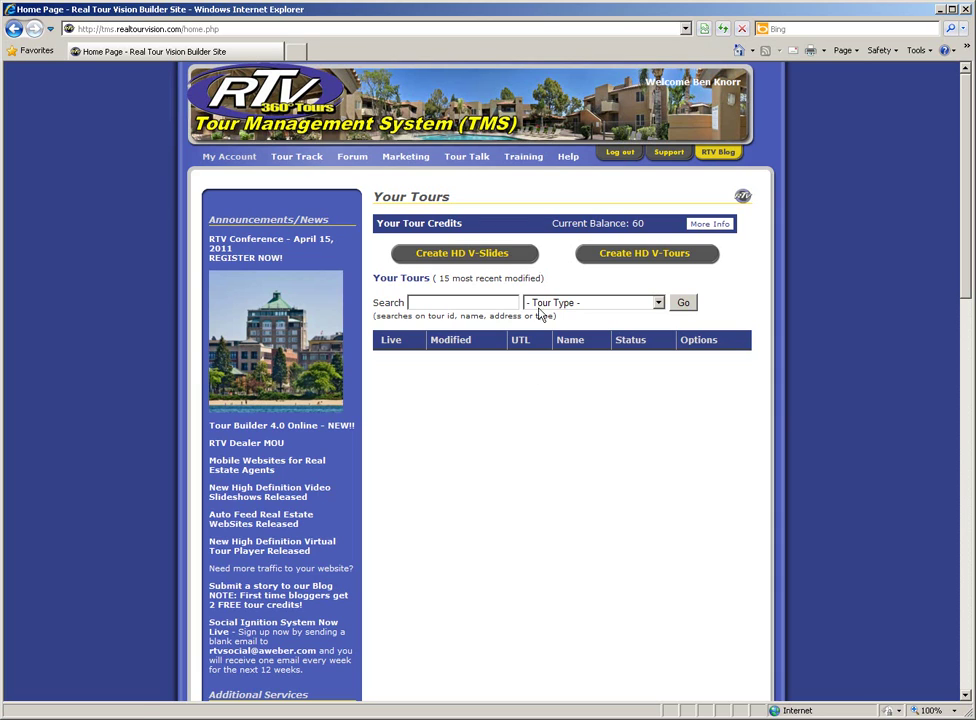
pyautogui.click(524, 158)
# Start a new HD V-Tour of type Business/E-commerce titled 'Quality Inn'
pyautogui.click(629, 261)
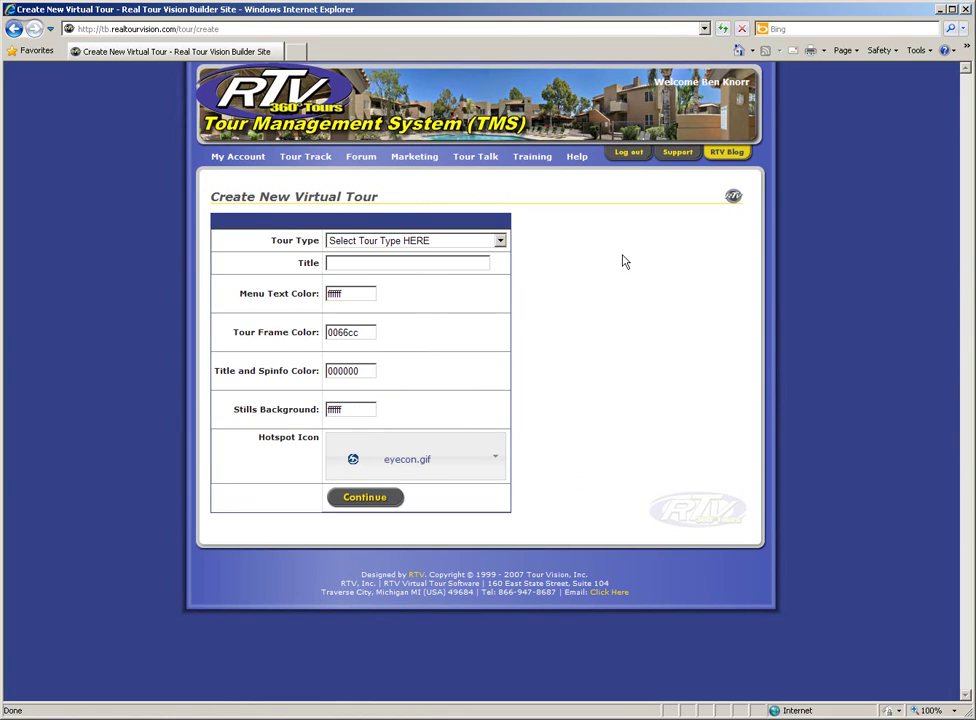
pyautogui.click(500, 242)
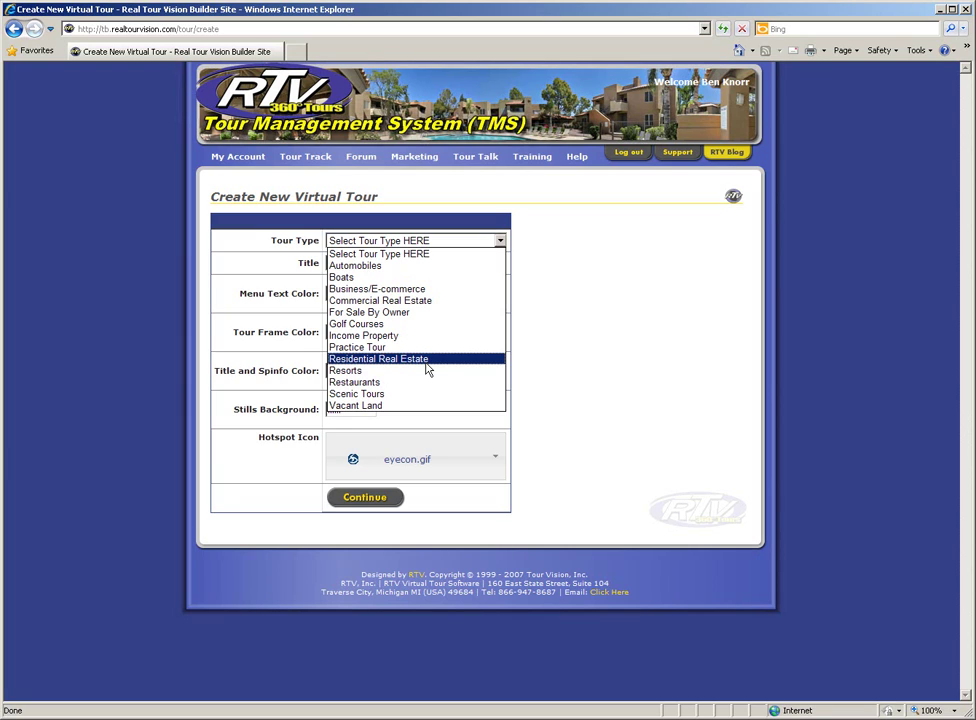
pyautogui.click(410, 290)
pyautogui.click(370, 263)
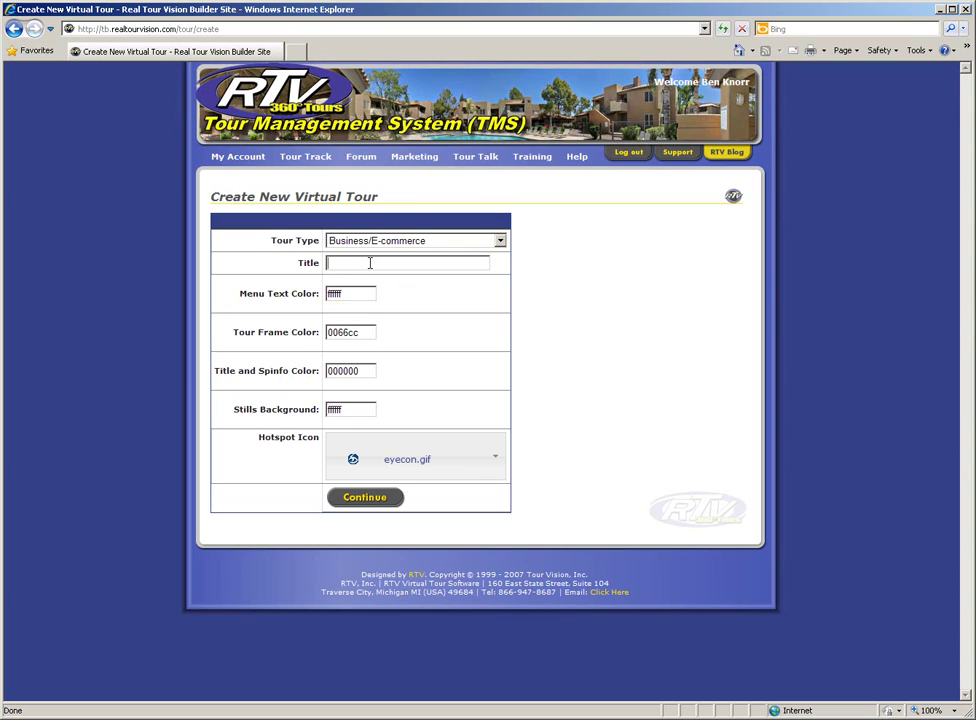
pyautogui.write('Quality Inn')
pyautogui.click(357, 293)
pyautogui.click(357, 293)
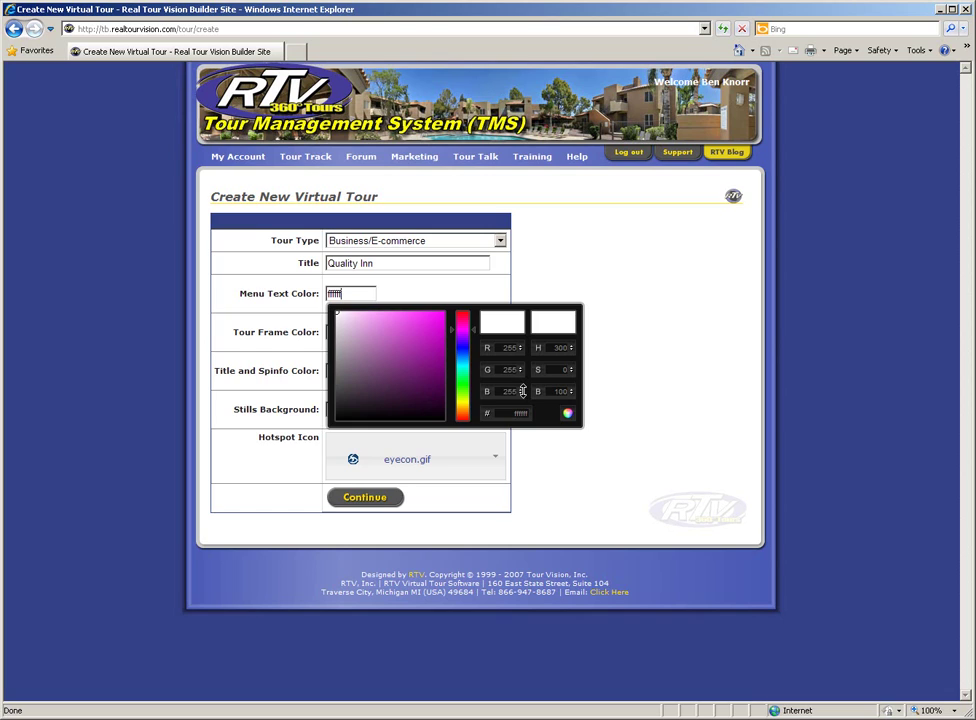
pyautogui.click(472, 367)
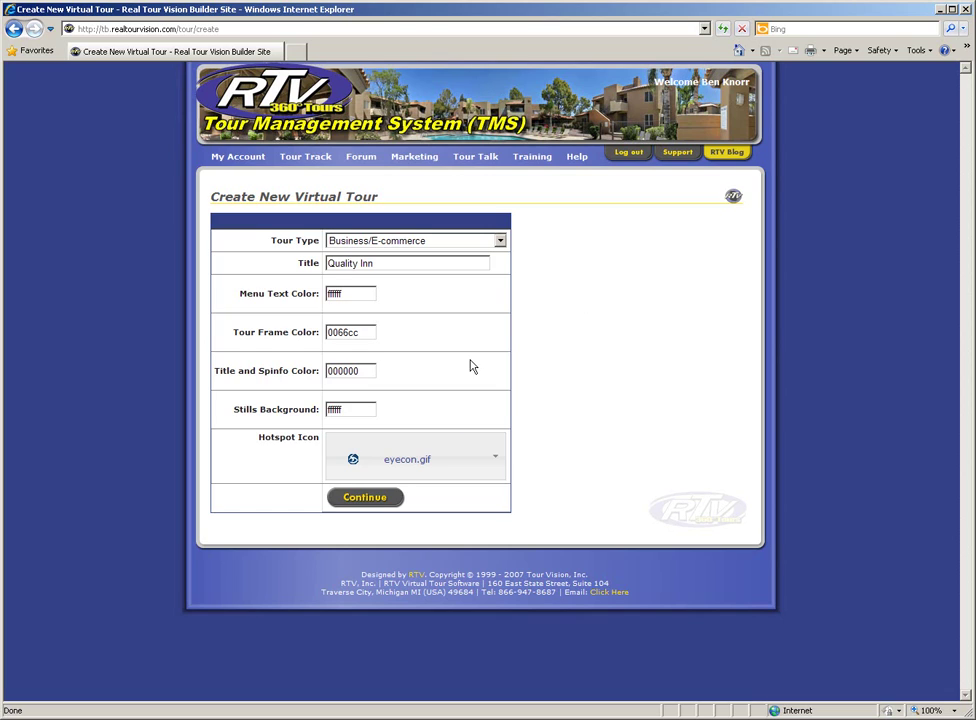
# Leave eyecon.gif as the hotspot icon and continue to the Add Images page
pyautogui.click(455, 461)
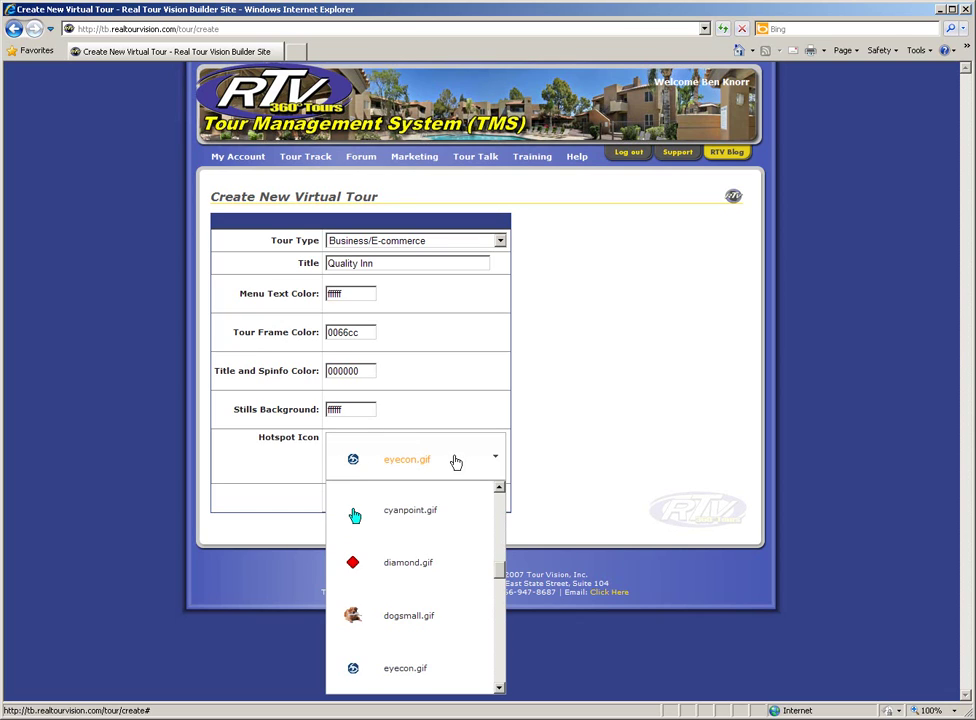
pyautogui.moveTo(500, 571); pyautogui.dragTo(492, 451)
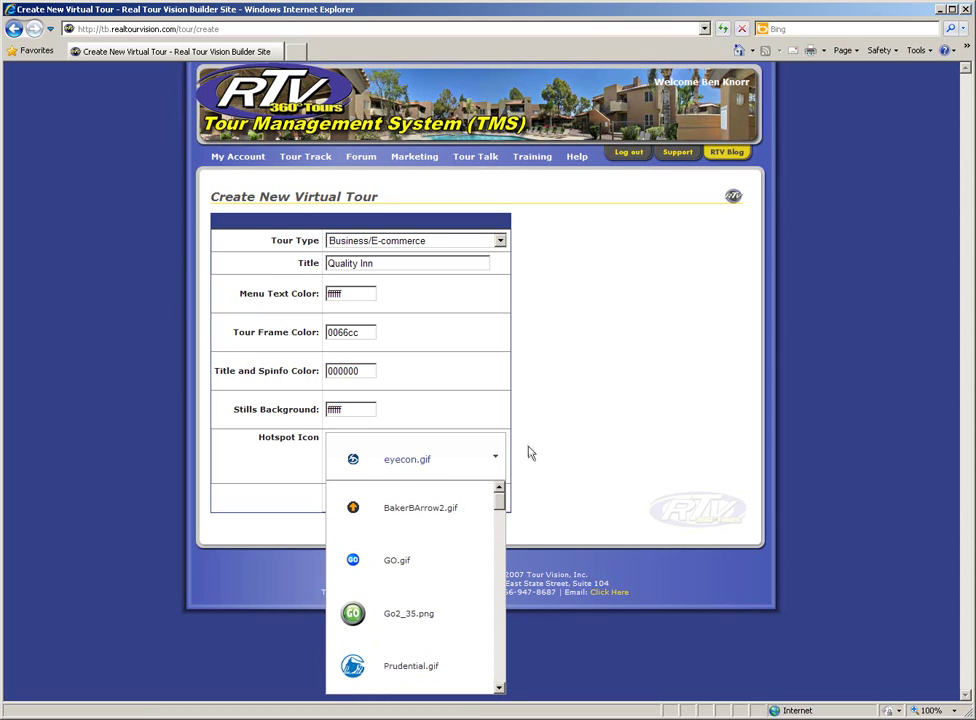
pyautogui.click(530, 453)
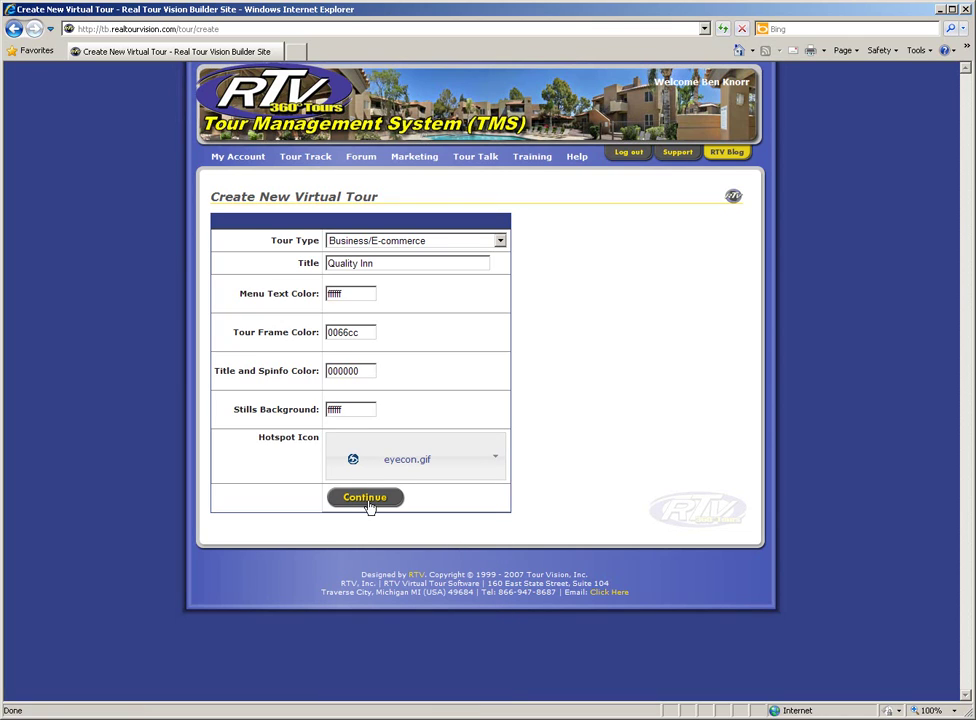
pyautogui.click(367, 503)
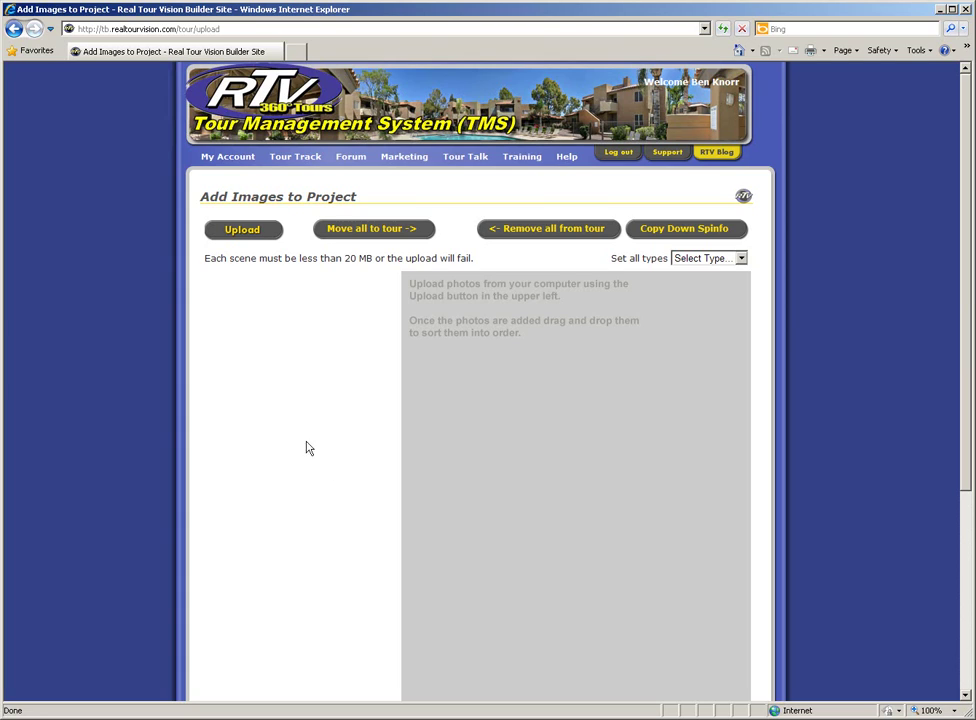
# Select the lobby, pool and large meeting room panoramas plus the breakfast area photo
pyautogui.click(246, 232)
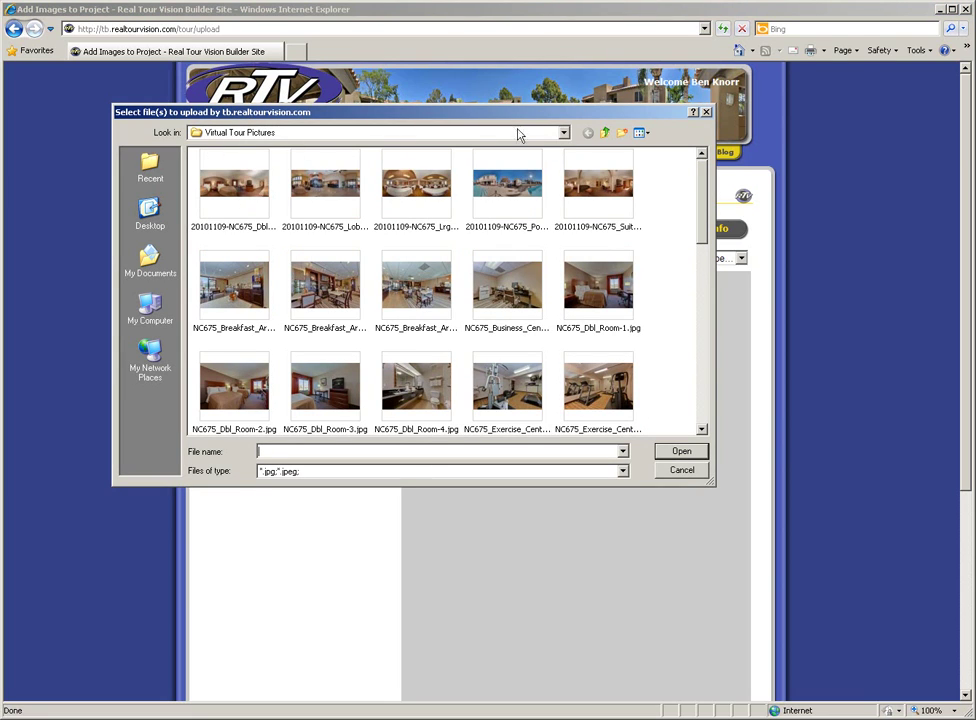
pyautogui.click(563, 134)
pyautogui.click(320, 192)
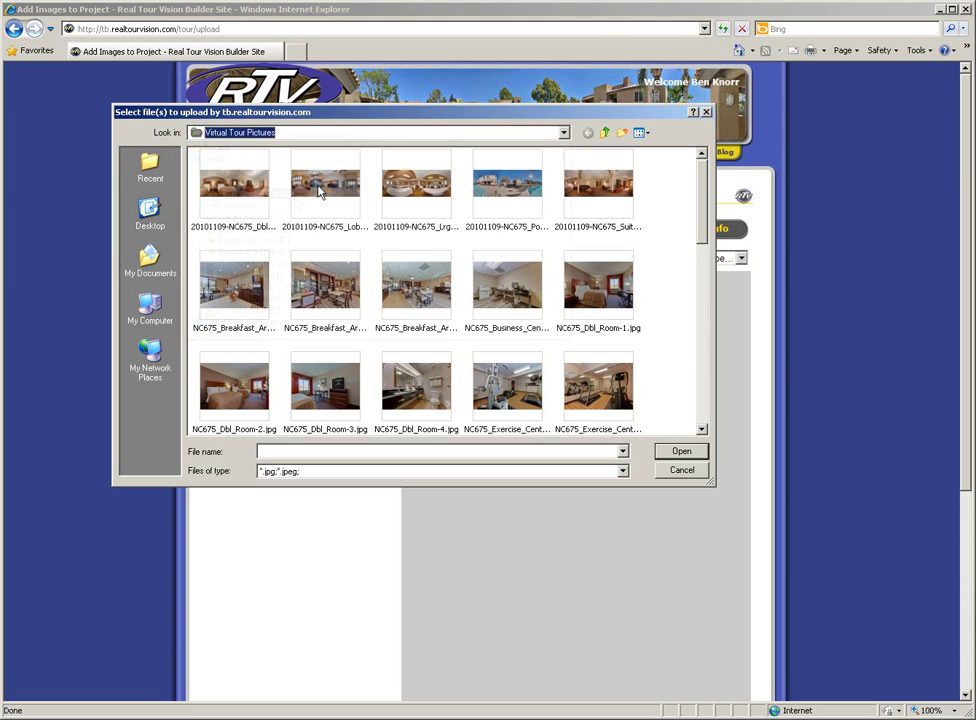
pyautogui.click(320, 192)
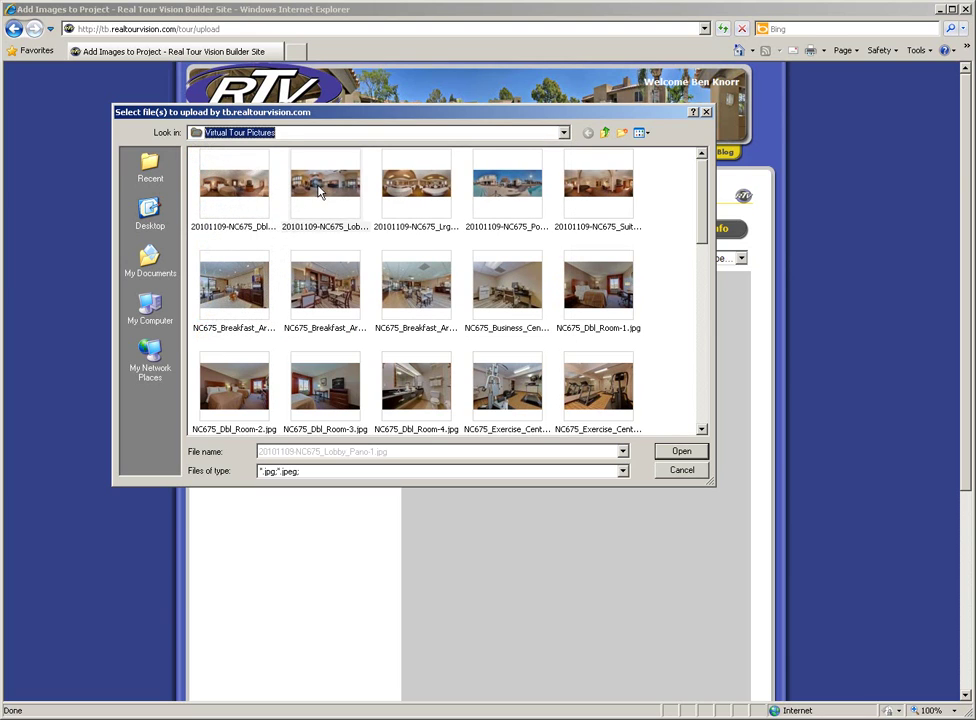
pyautogui.keyDown('ctrl'); pyautogui.click(497, 192); pyautogui.keyUp('ctrl')
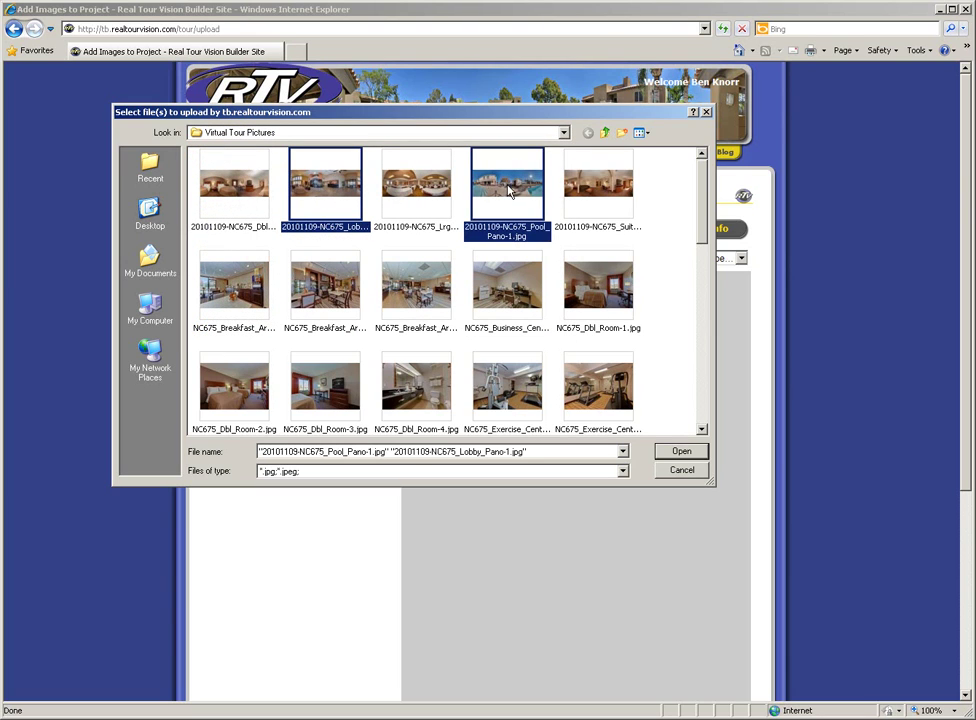
pyautogui.keyDown('ctrl'); pyautogui.click(416, 193); pyautogui.keyUp('ctrl')
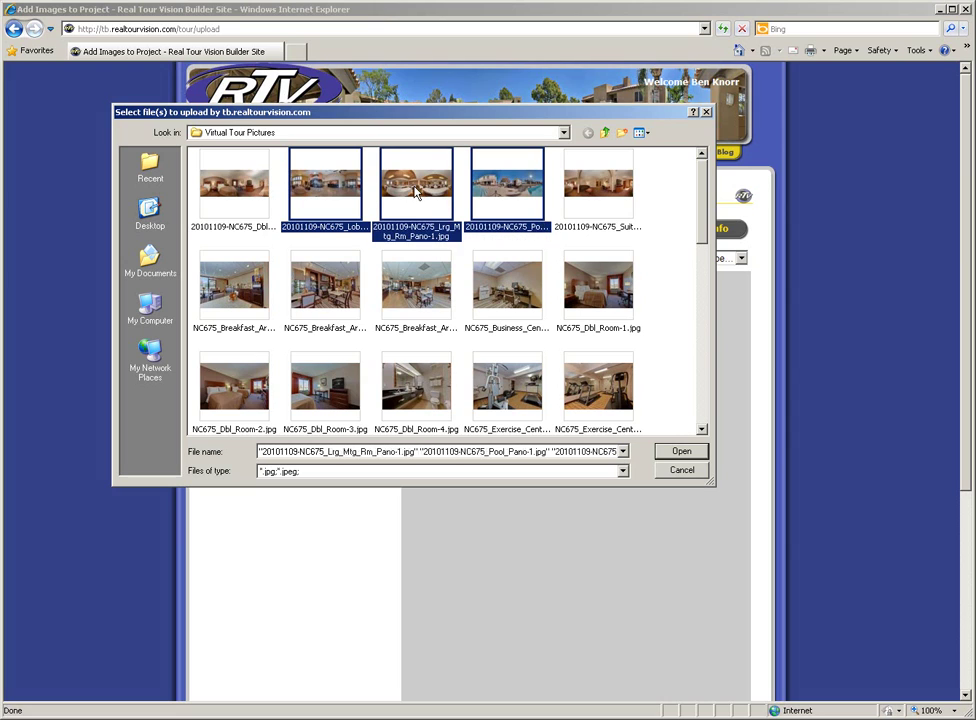
pyautogui.keyDown('ctrl'); pyautogui.click(340, 272); pyautogui.keyUp('ctrl')
# Add the exercise center, NC675_Exterior-3, Exterior-5, meeting room and Lobby-2 photos, and upload
pyautogui.keyDown('ctrl'); pyautogui.click(507, 385); pyautogui.keyUp('ctrl')
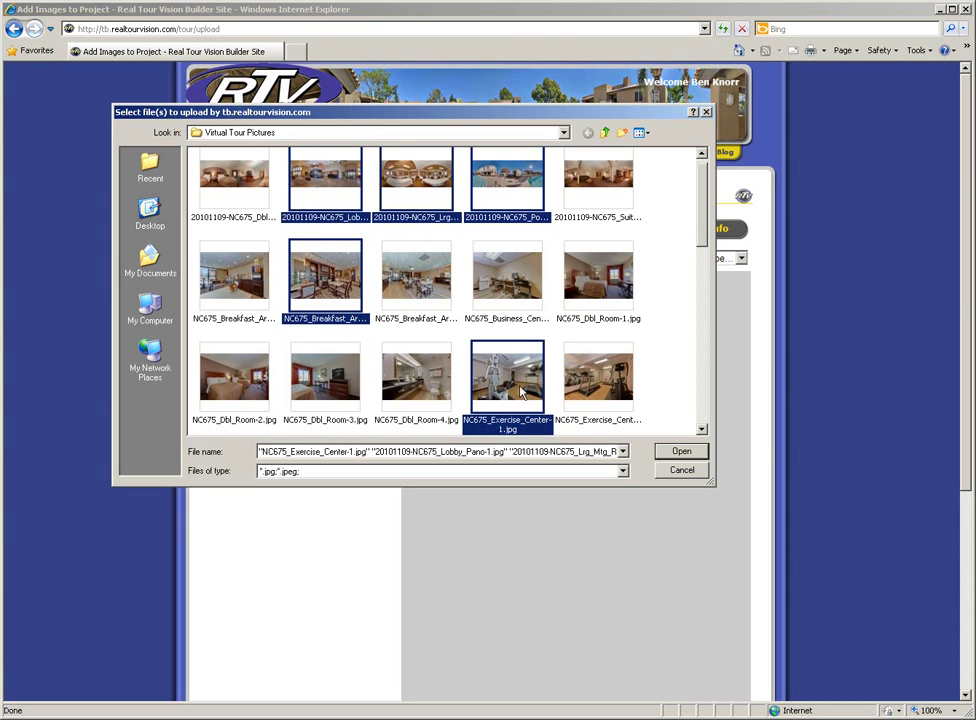
pyautogui.scroll(-1, 519, 393)
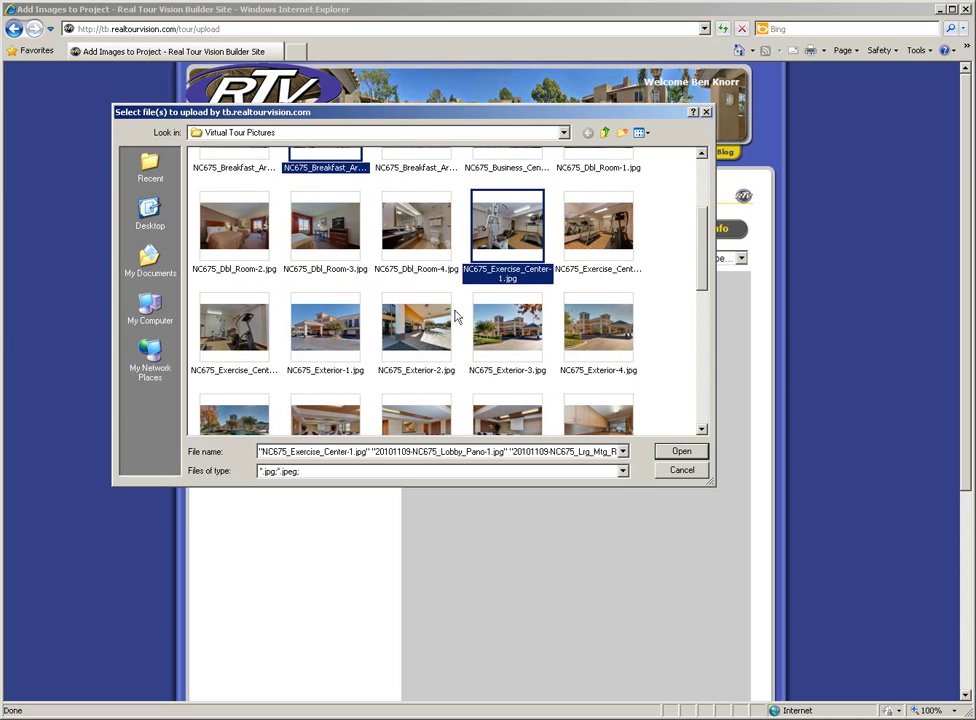
pyautogui.keyDown('ctrl'); pyautogui.click(512, 337); pyautogui.keyUp('ctrl')
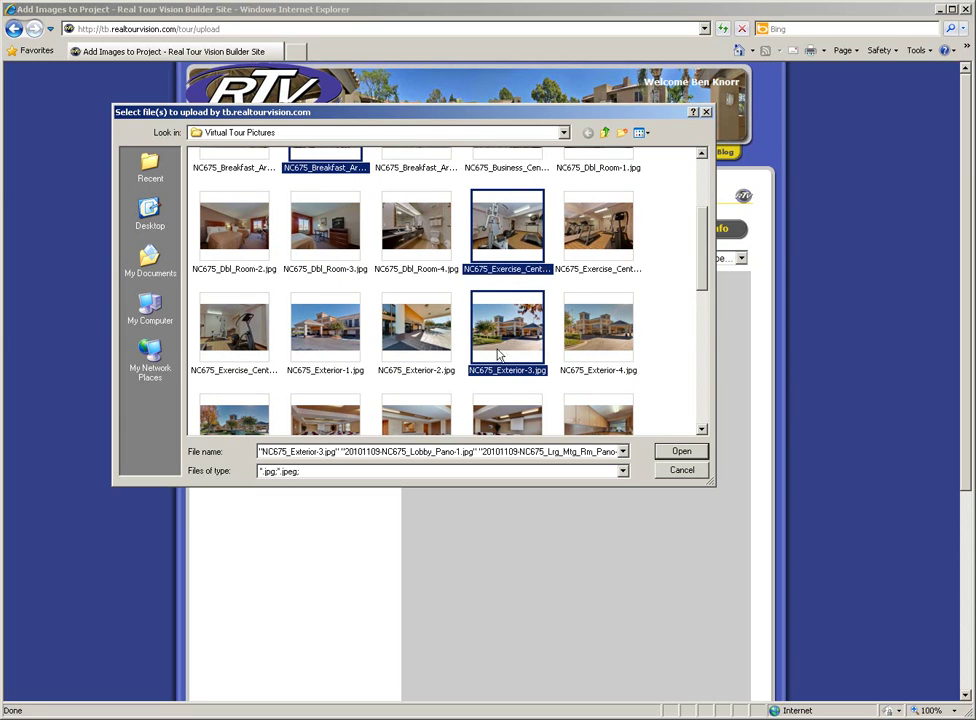
pyautogui.scroll(-2, 500, 355)
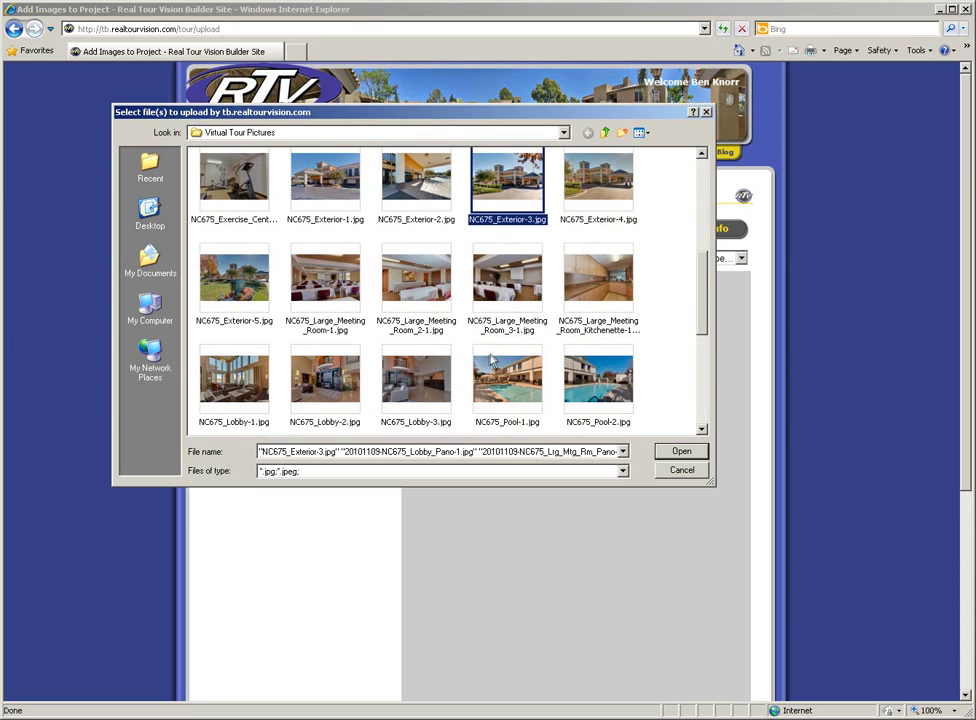
pyautogui.keyDown('ctrl'); pyautogui.click(234, 278); pyautogui.keyUp('ctrl')
pyautogui.keyDown('ctrl'); pyautogui.click(324, 282); pyautogui.keyUp('ctrl')
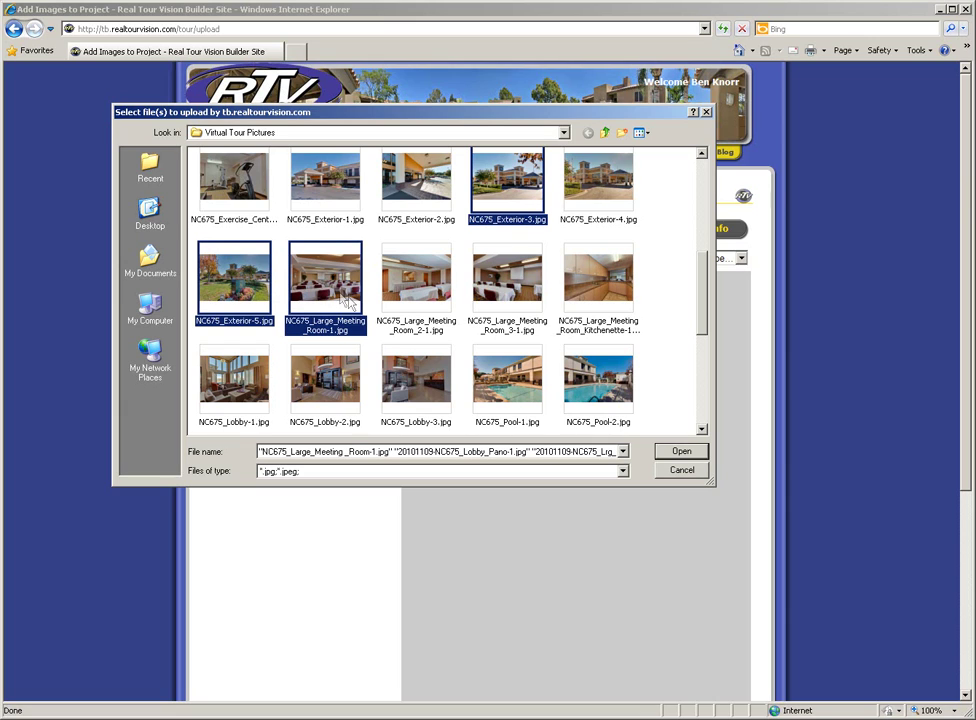
pyautogui.keyDown('ctrl'); pyautogui.click(328, 398); pyautogui.keyUp('ctrl')
pyautogui.scroll(-2, 360, 393)
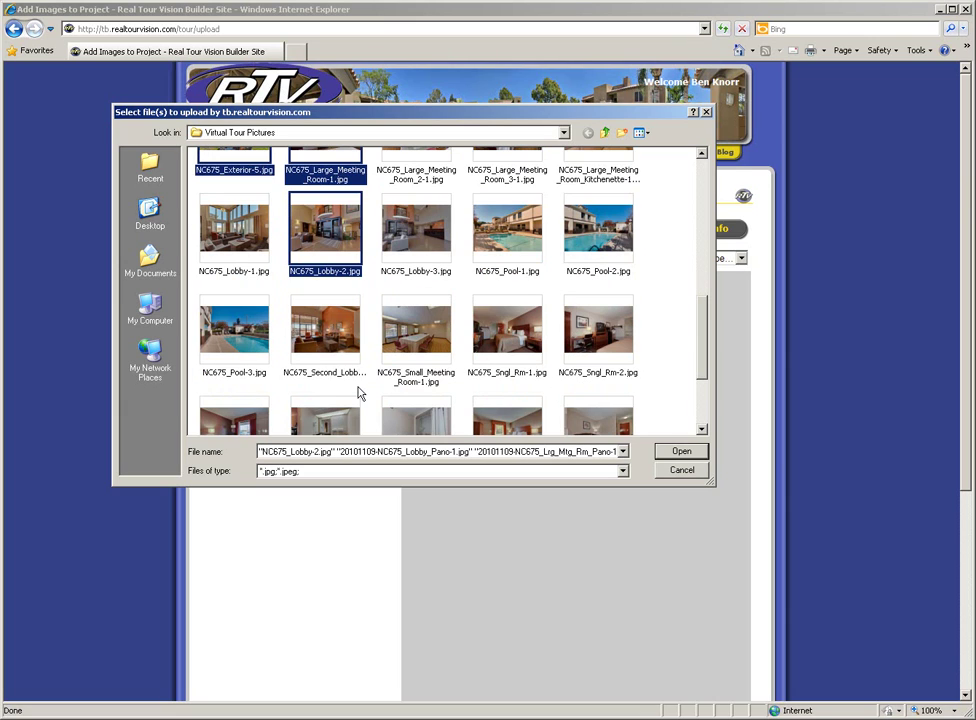
pyautogui.click(672, 453)
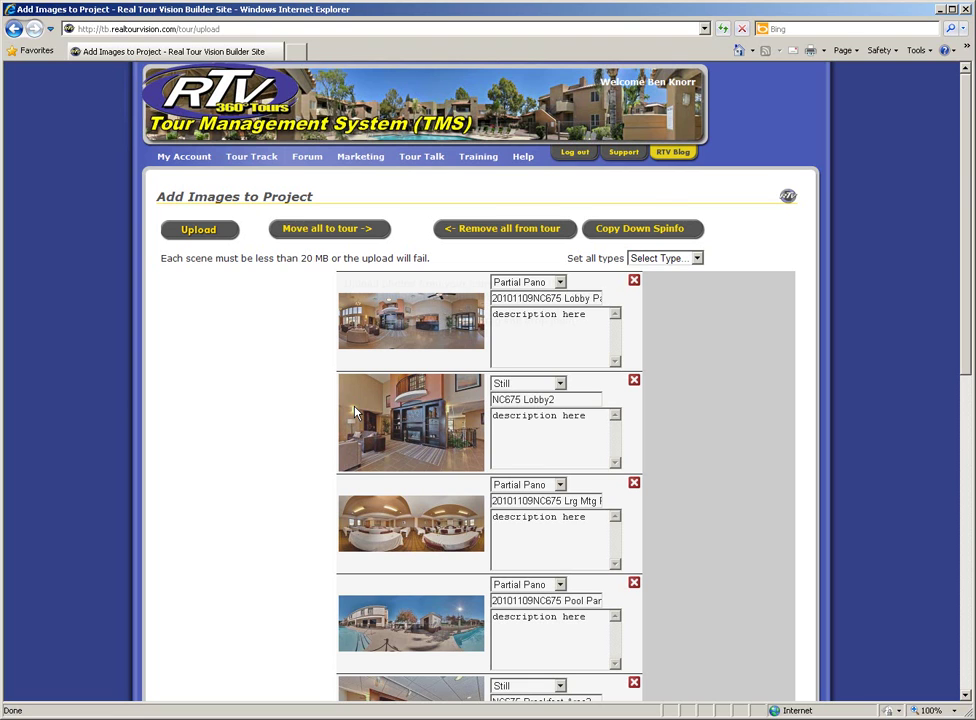
# Move the Exterior5 and Exterior3 scenes to the top of the list
pyautogui.scroll(-3, 708, 381)
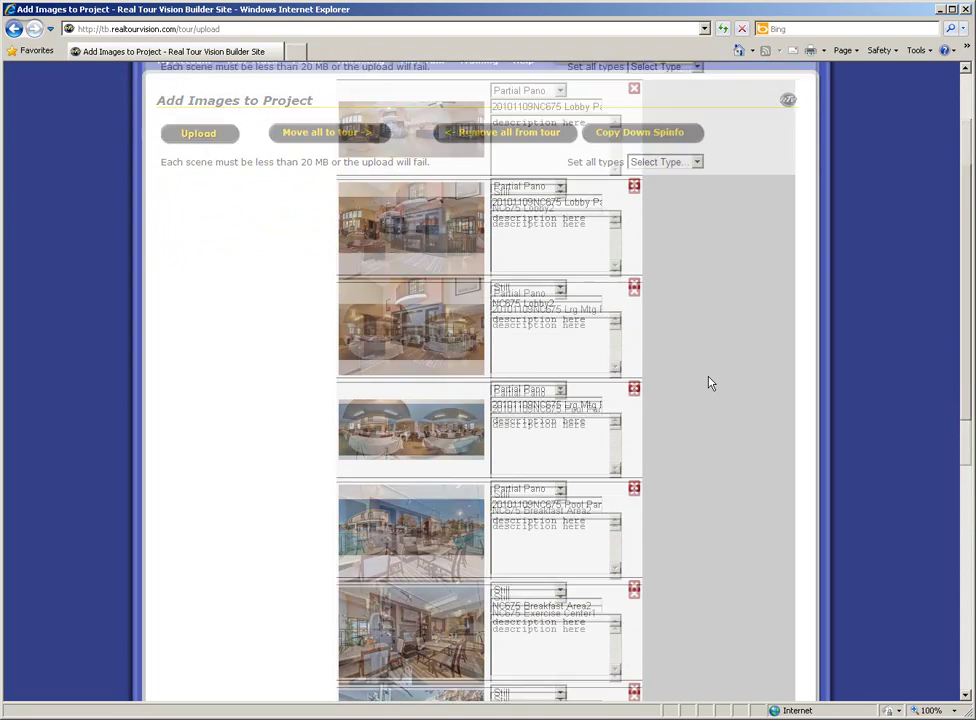
pyautogui.scroll(-1, 708, 383)
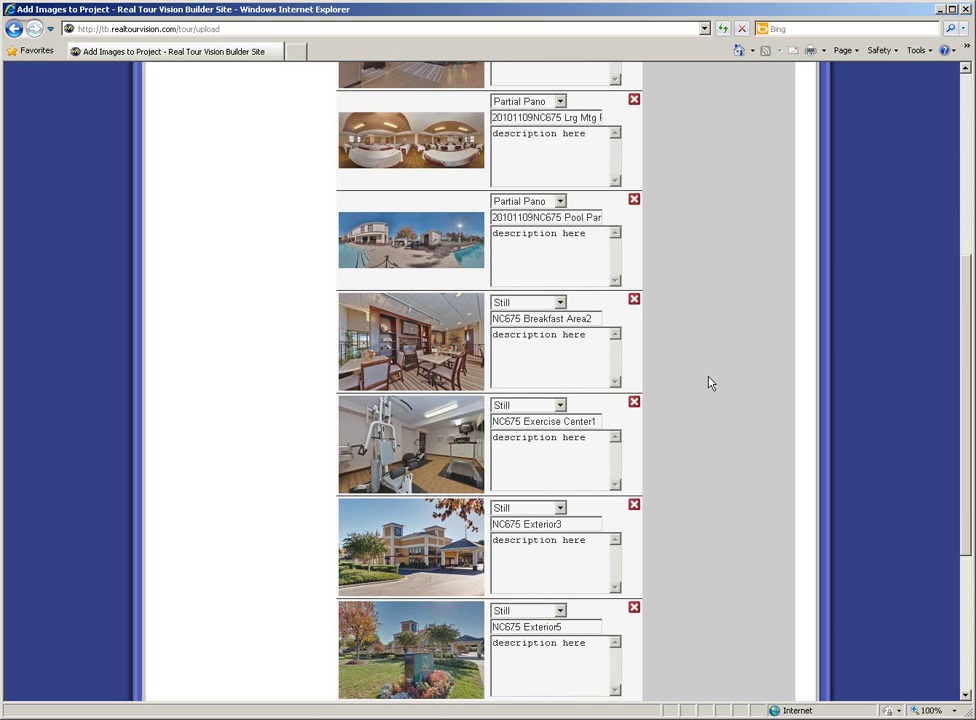
pyautogui.scroll(-1, 709, 383)
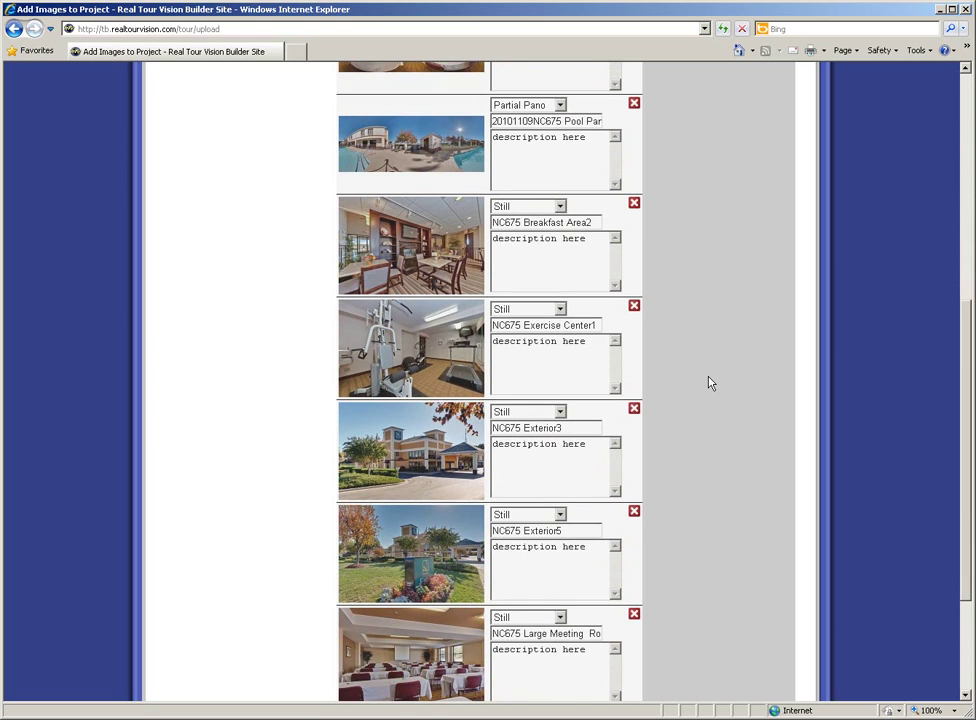
pyautogui.scroll(5, 708, 383)
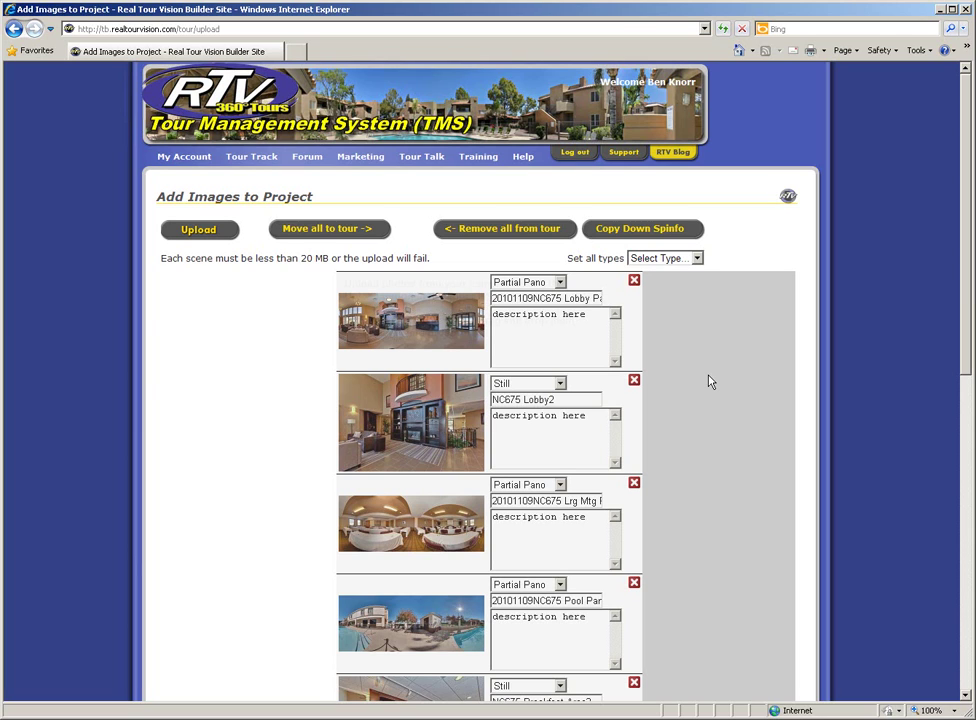
pyautogui.scroll(-5, 710, 381)
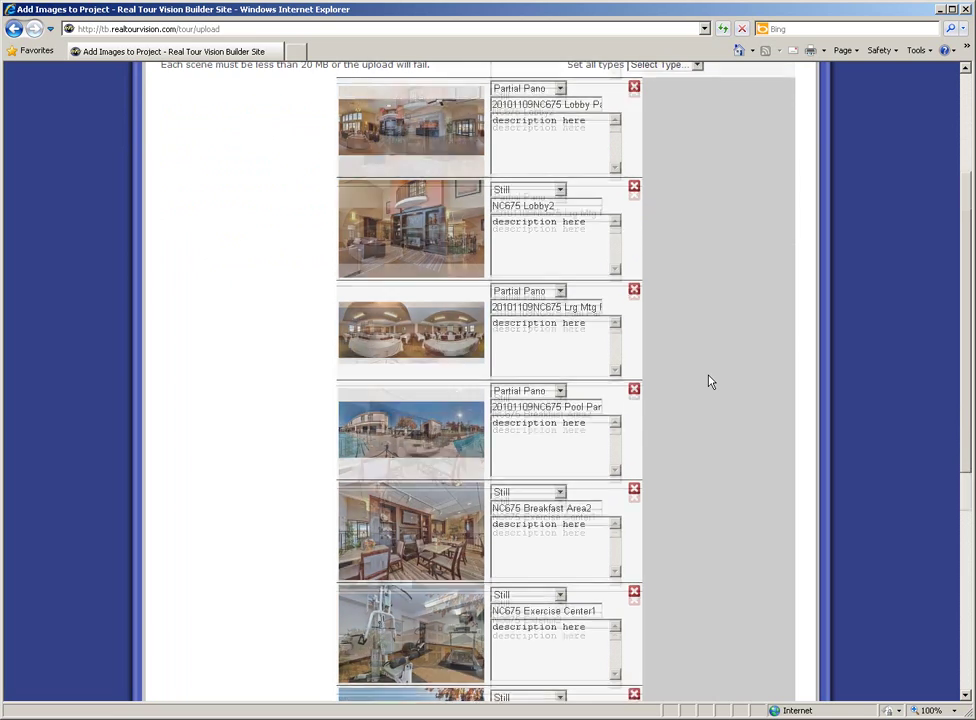
pyautogui.scroll(-4, 710, 381)
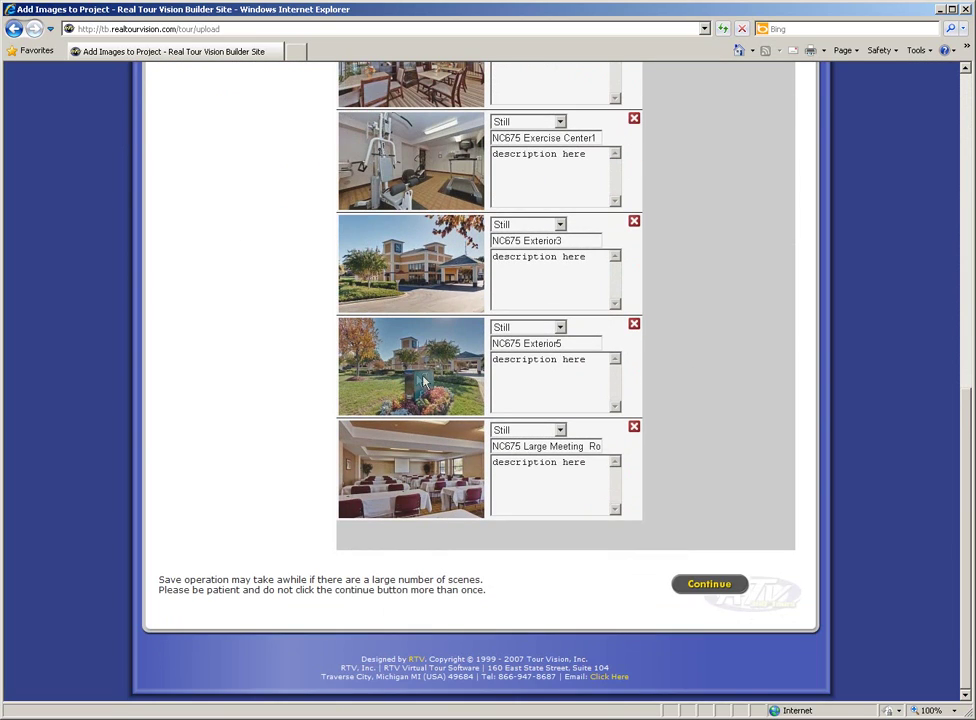
pyautogui.moveTo(408, 378); pyautogui.dragTo(412, 284)
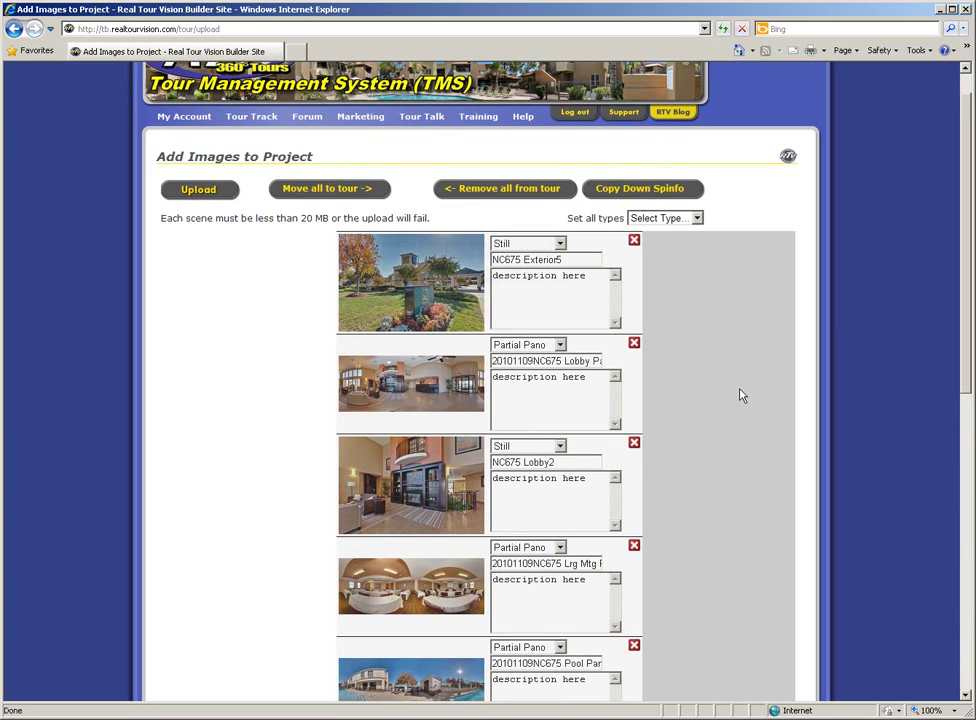
pyautogui.scroll(-10, 740, 396)
pyautogui.moveTo(414, 440); pyautogui.dragTo(418, 310)
# Drag Lobby2, the lobby panorama and Breakfast Area2 up beneath the exterior scenes
pyautogui.scroll(-2, 667, 399)
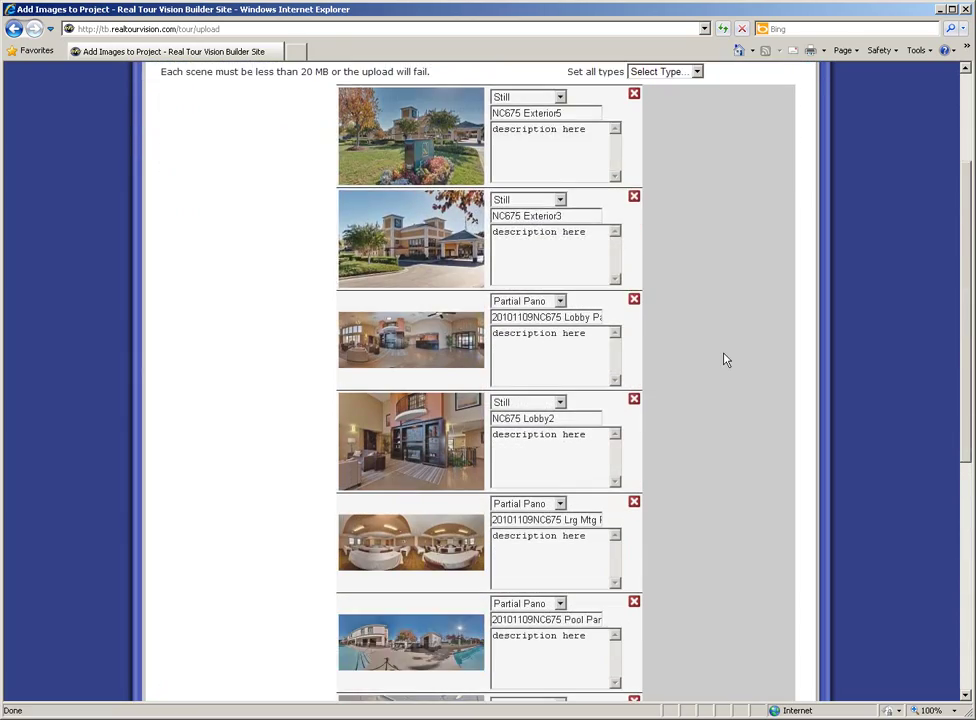
pyautogui.moveTo(393, 369); pyautogui.dragTo(385, 238)
pyautogui.scroll(-2, 697, 320)
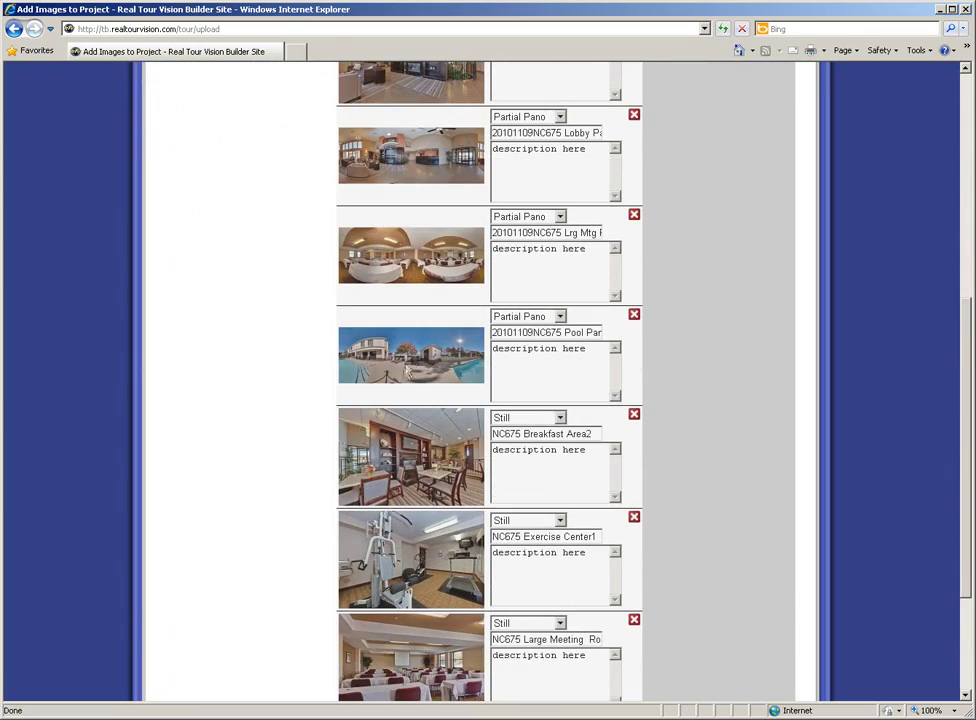
pyautogui.moveTo(420, 468); pyautogui.dragTo(412, 235)
pyautogui.scroll(-2, 656, 407)
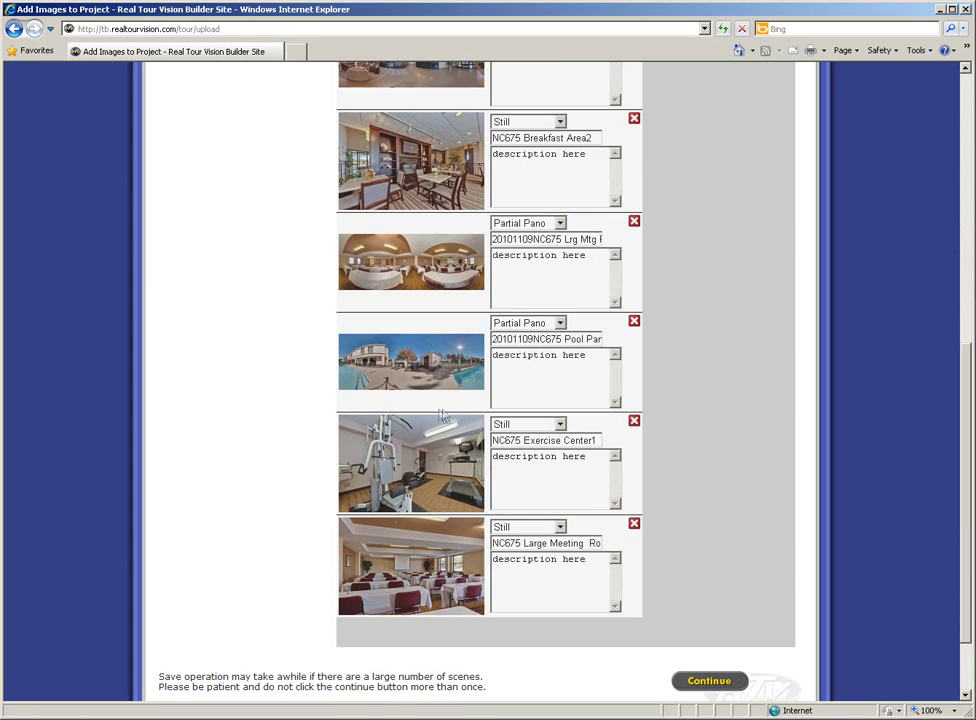
pyautogui.moveTo(405, 580); pyautogui.dragTo(410, 245)
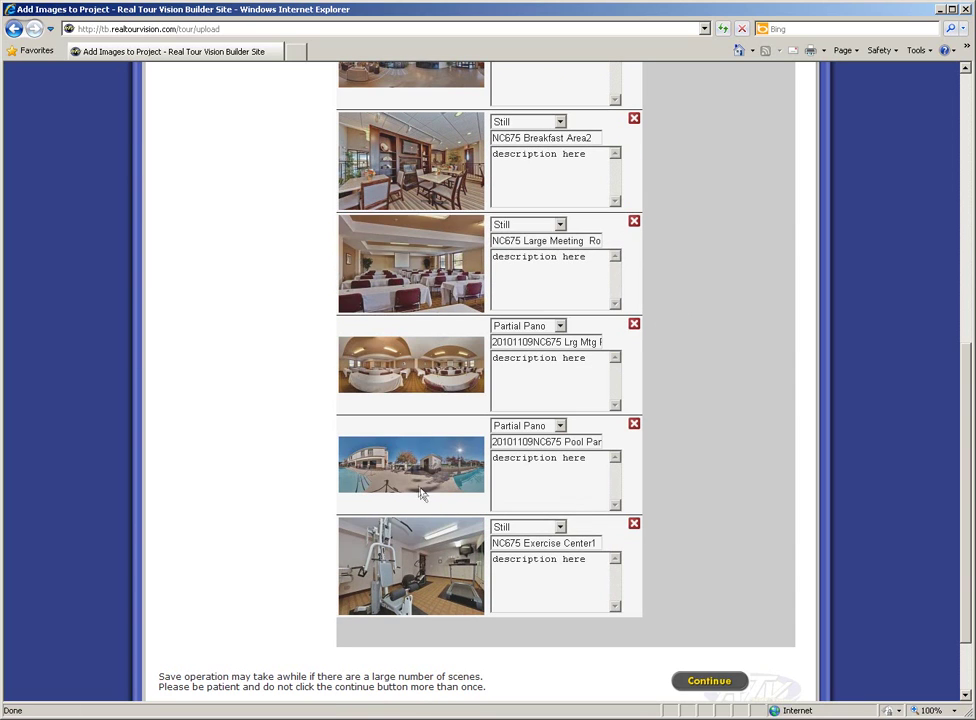
pyautogui.scroll(2, 728, 471)
pyautogui.scroll(3, 725, 468)
pyautogui.scroll(-4, 706, 614)
pyautogui.scroll(1, 728, 471)
pyautogui.scroll(3, 728, 471)
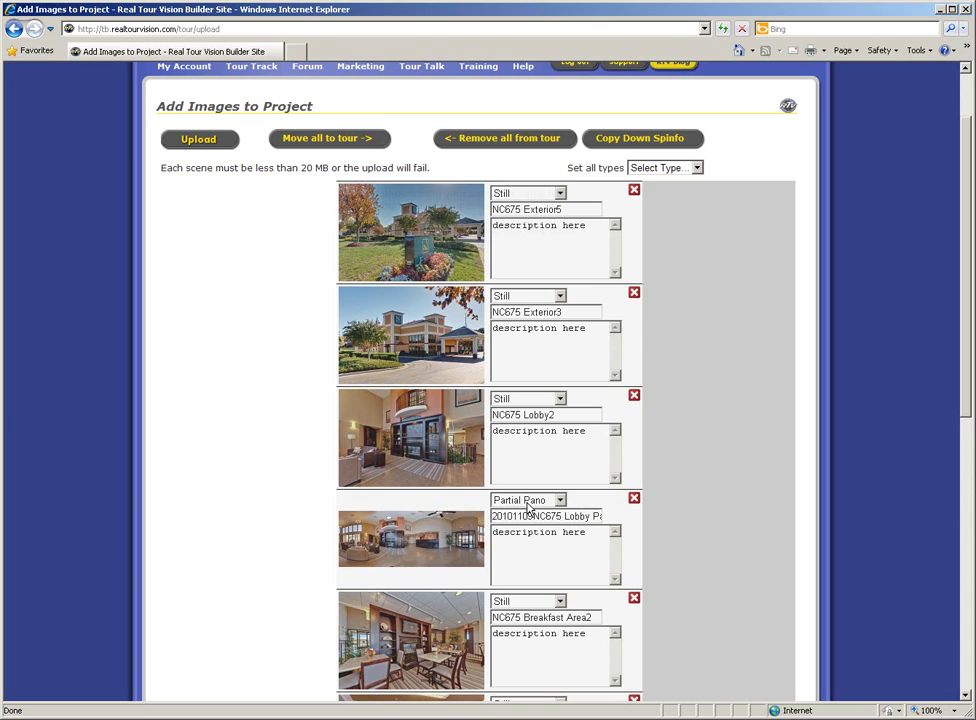
# Switch the Lobby, Lrg Mtg and Pool pano rows from Partial Pano to Full Pano
pyautogui.click(560, 501)
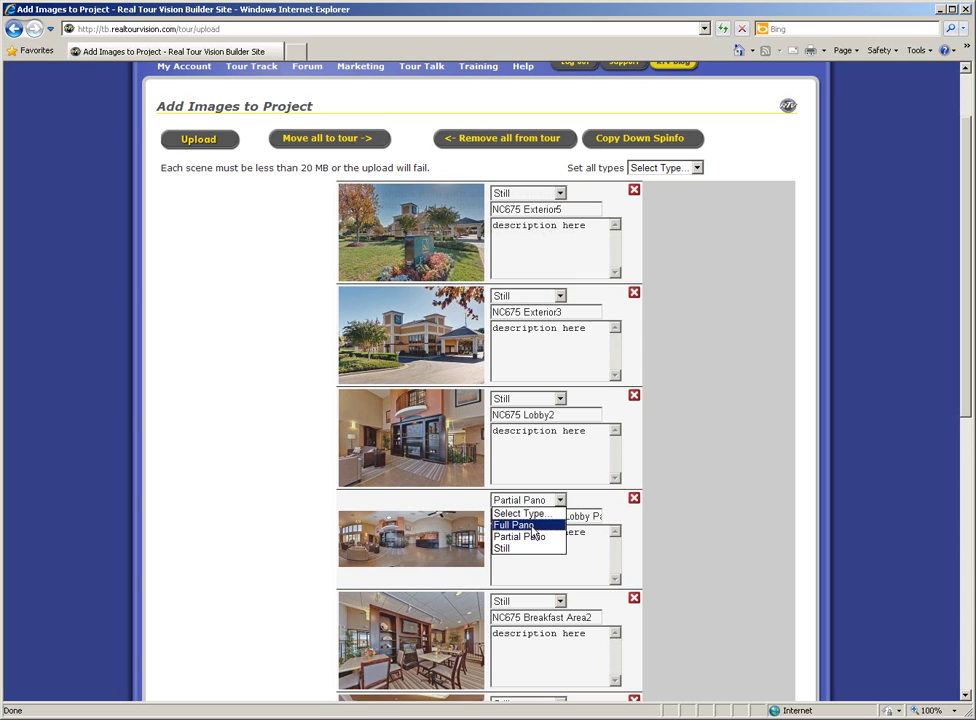
pyautogui.click(532, 526)
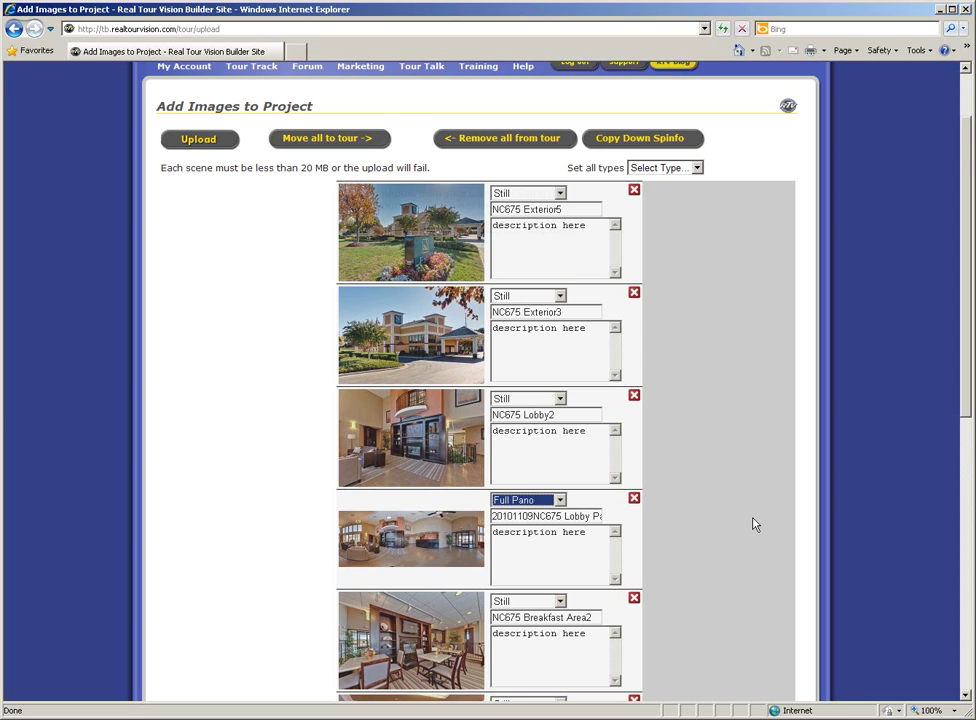
pyautogui.scroll(-5, 755, 524)
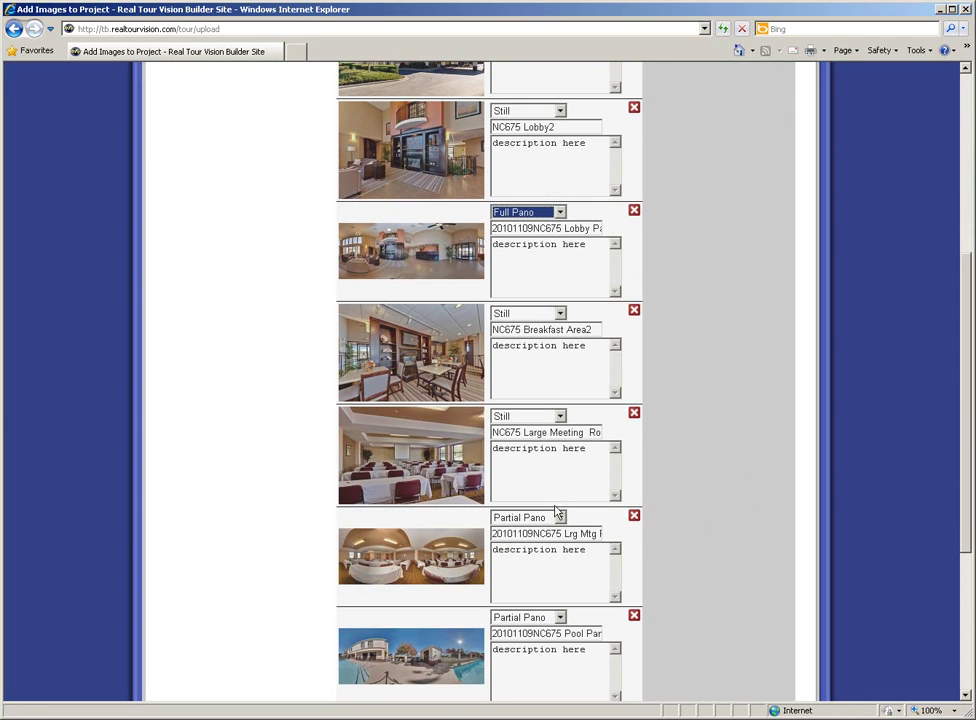
pyautogui.click(560, 517)
pyautogui.click(528, 540)
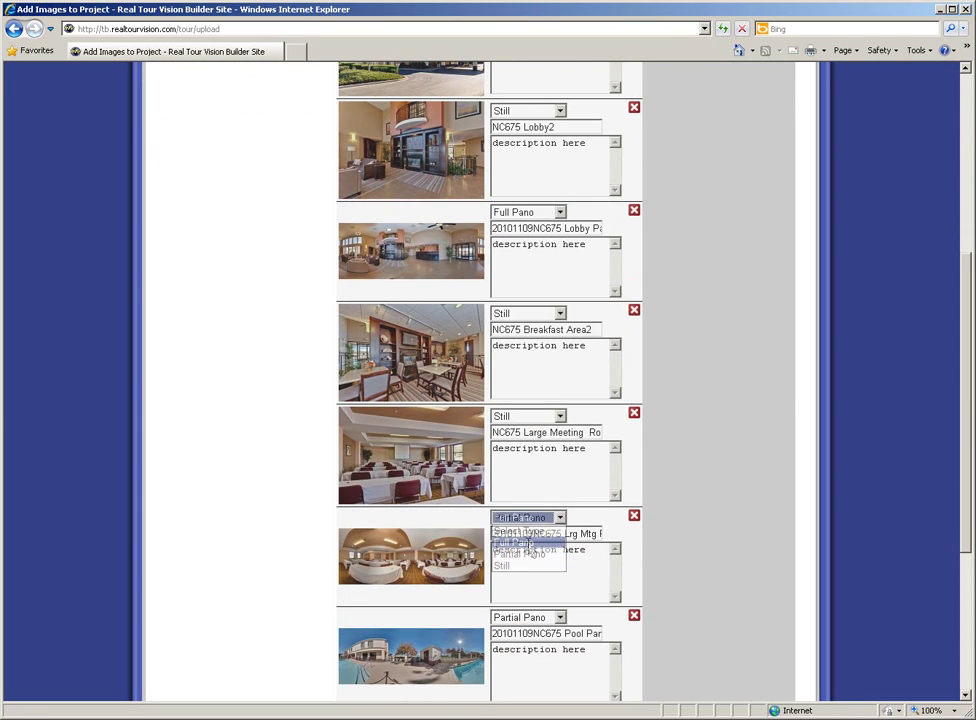
pyautogui.click(560, 618)
pyautogui.click(525, 640)
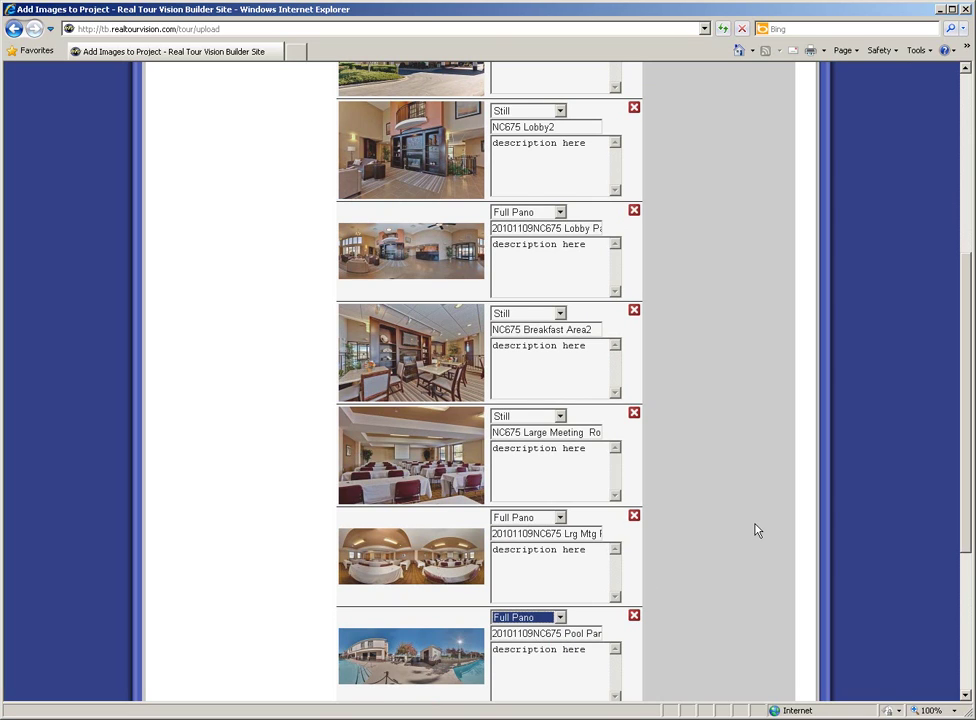
pyautogui.scroll(-5, 757, 530)
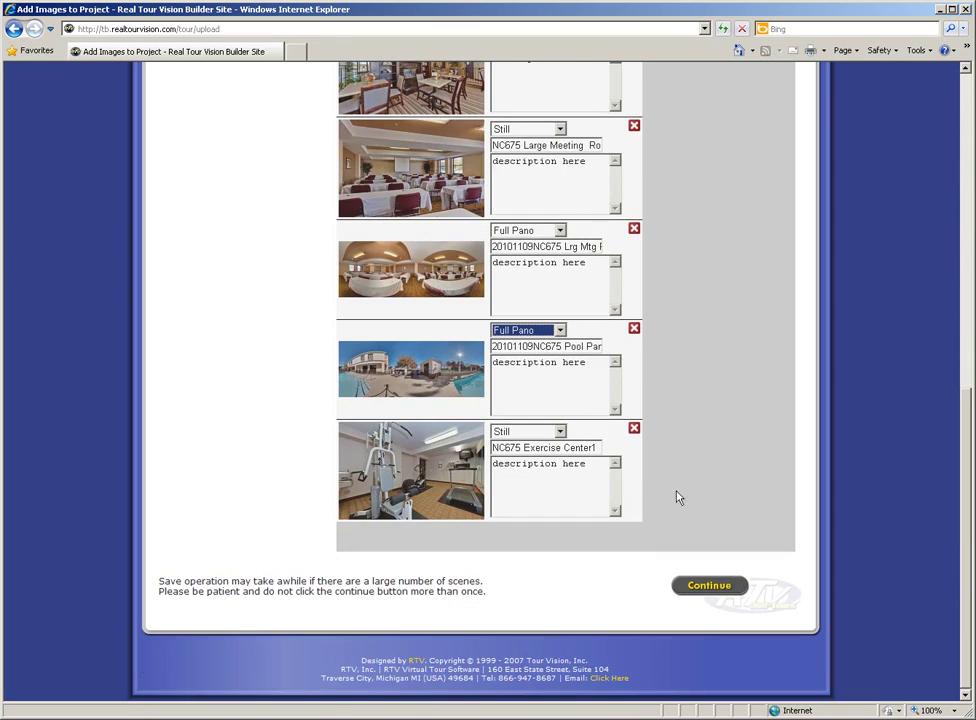
pyautogui.scroll(12, 715, 482)
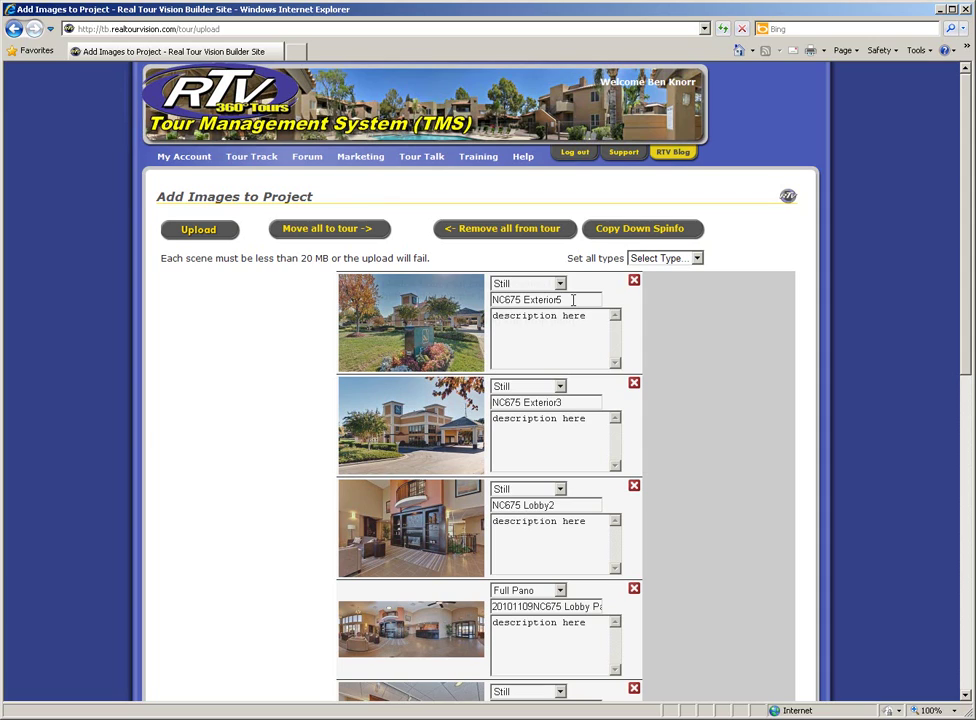
# Rename the first scenes Exterior, Front Entrance and Lobby View
pyautogui.moveTo(573, 299); pyautogui.dragTo(472, 303)
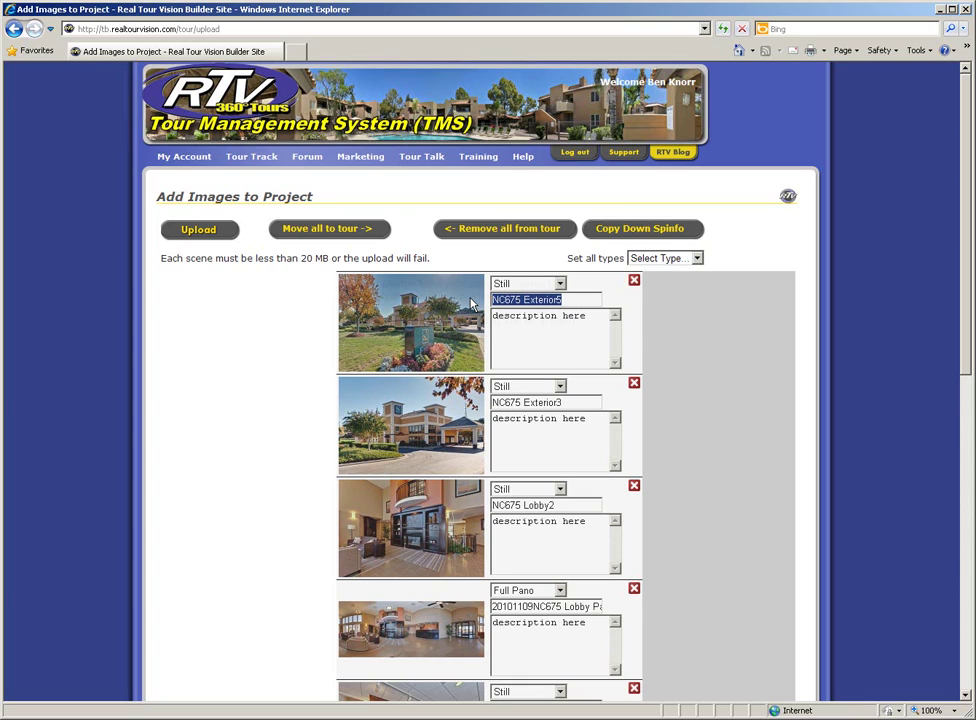
pyautogui.write('Exter')
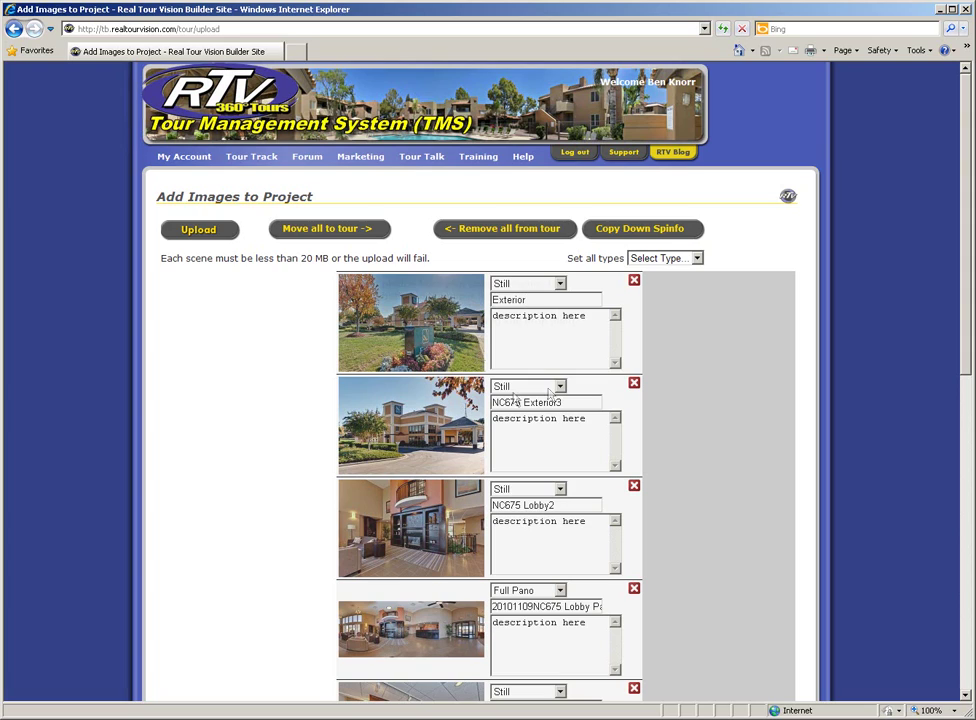
pyautogui.moveTo(565, 402); pyautogui.dragTo(410, 408)
pyautogui.write('Front Entrance')
pyautogui.moveTo(564, 507); pyautogui.dragTo(478, 514)
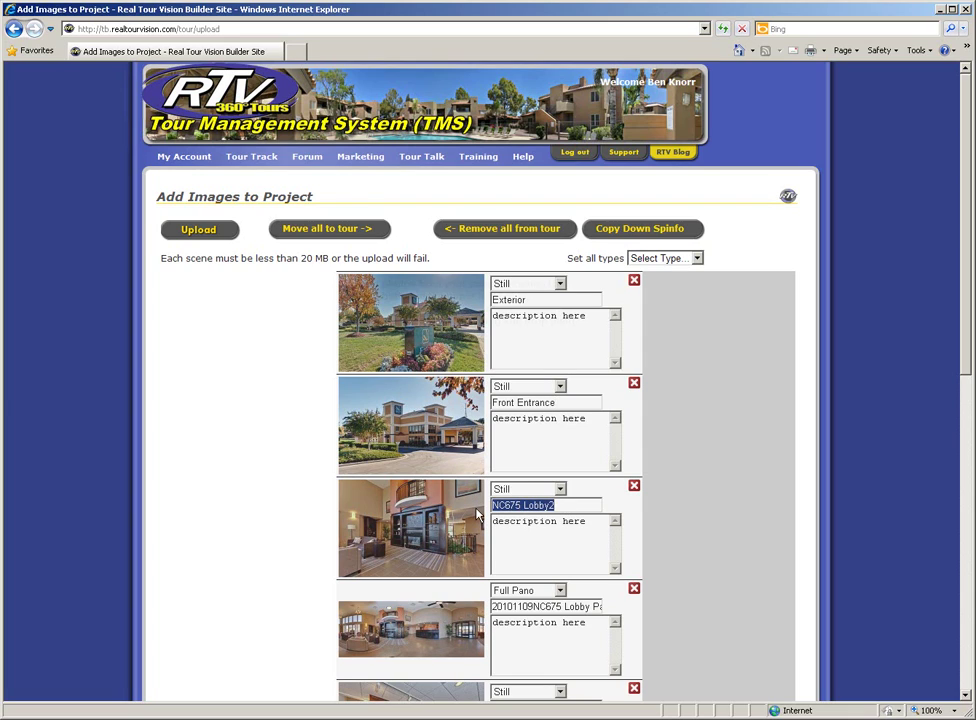
pyautogui.write('Lobby View')
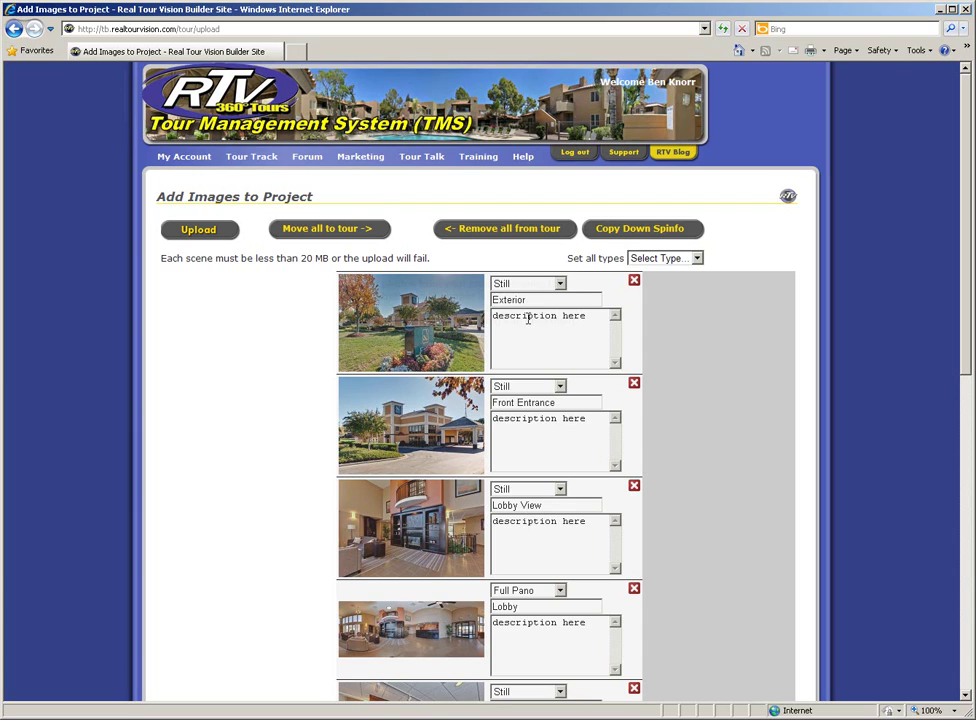
pyautogui.moveTo(528, 318); pyautogui.dragTo(573, 322)
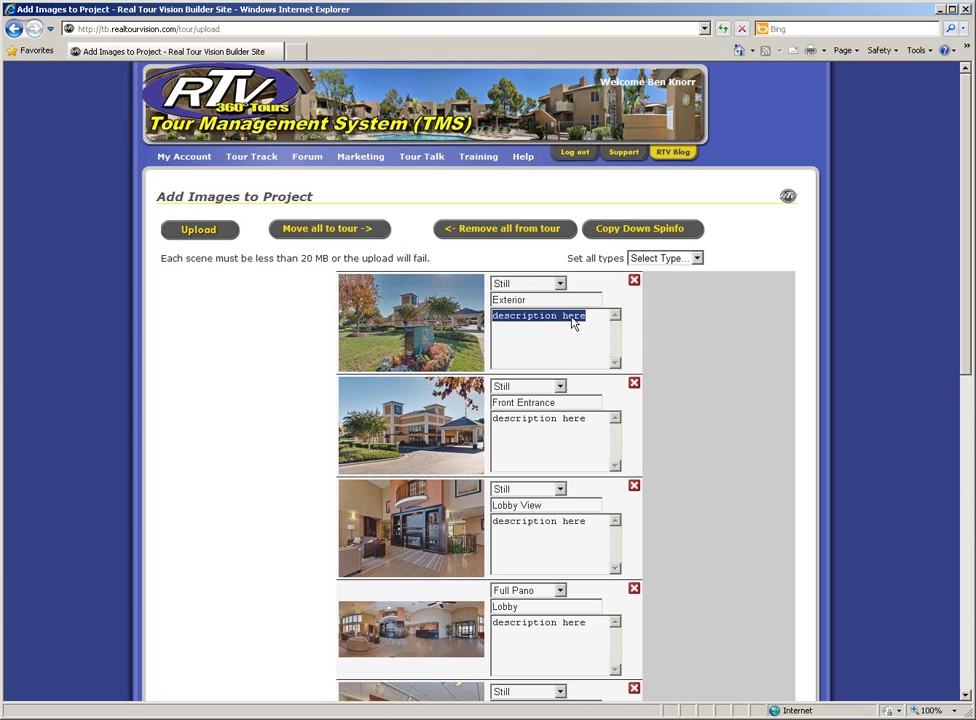
# Enter 'Welcome to the newly renovated Quality Inn' as the first description and copy it down
pyautogui.write('Wel')
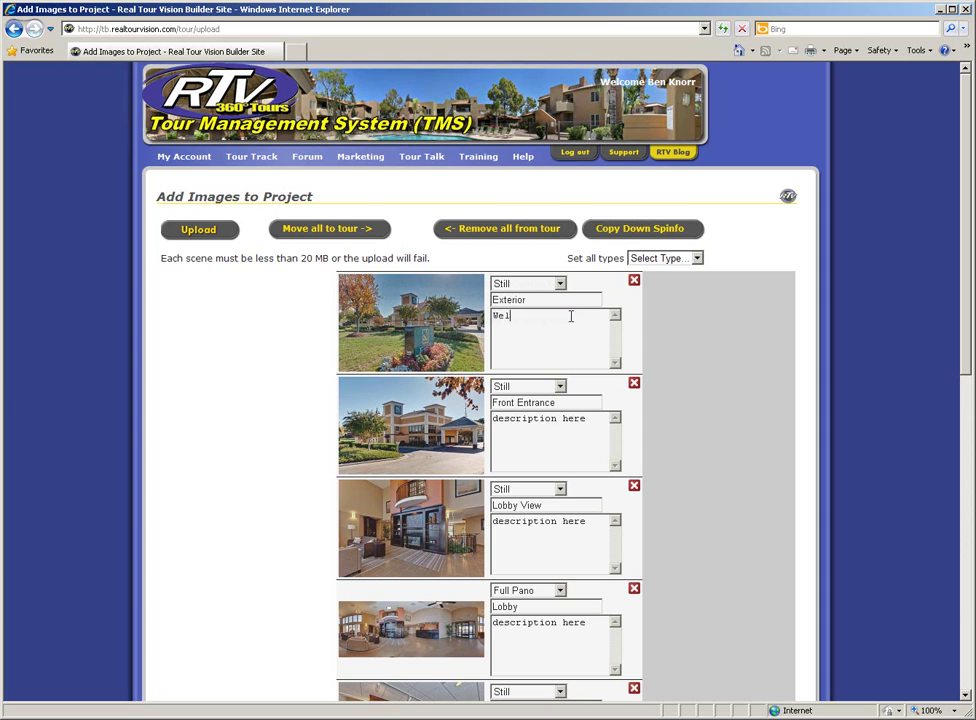
pyautogui.write('come t')
pyautogui.press('BackSpace')
pyautogui.write('to the newly renovated Quality Inn')
pyautogui.click(641, 234)
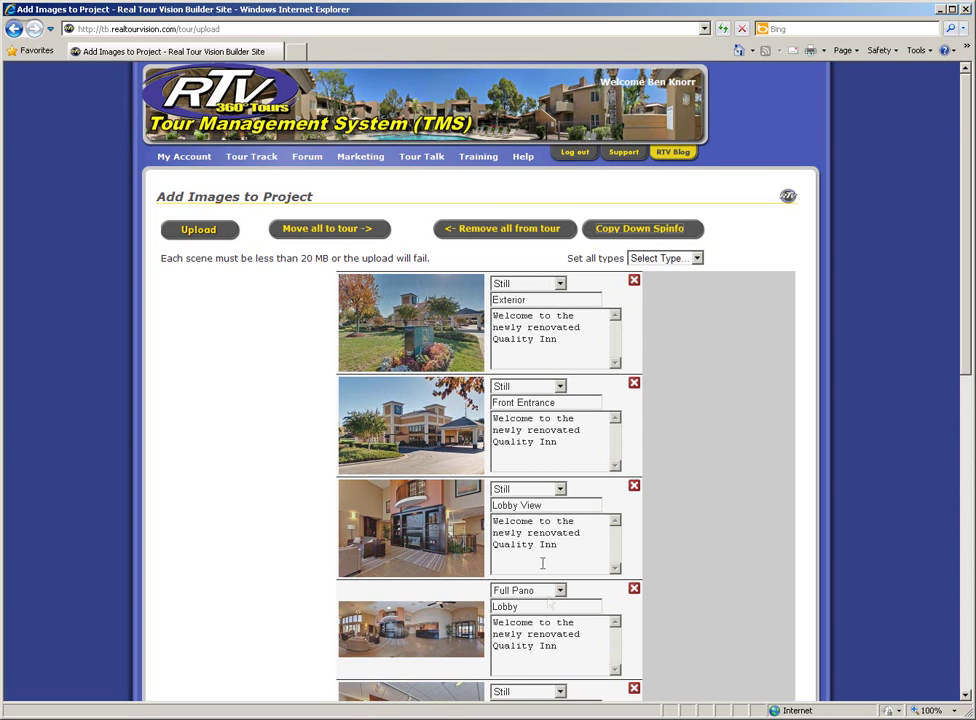
pyautogui.moveTo(492, 529)
pyautogui.mouseDown()
pyautogui.moveTo(557, 545)
pyautogui.moveTo(494, 523)
pyautogui.mouseUp()
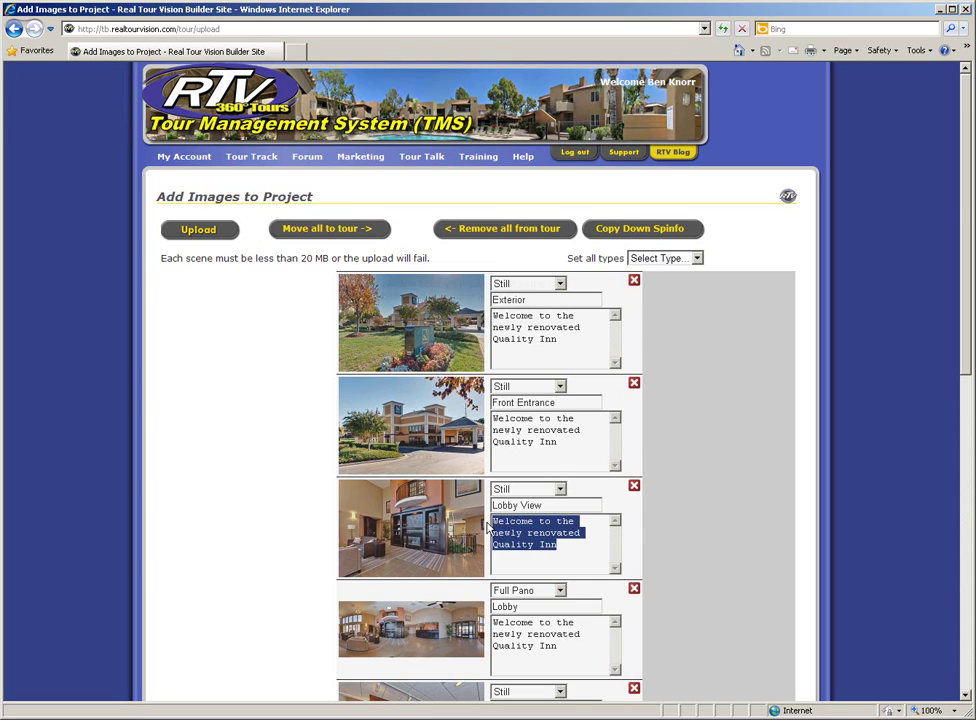
# Describe Lobby View as 'Enjoy relaxing in our new comfortable lobby', the fitness center's muscle and cardio equipment, then continue
pyautogui.scroll(-3, 673, 250)
pyautogui.write('Enjoy ')
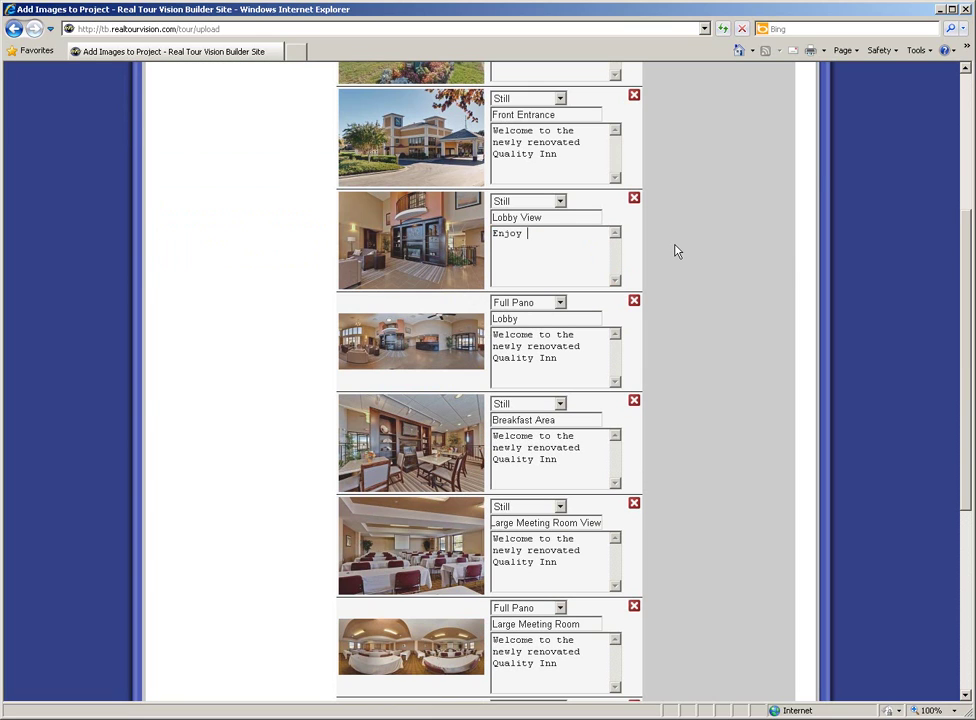
pyautogui.write('relaxing in our new comfortable l')
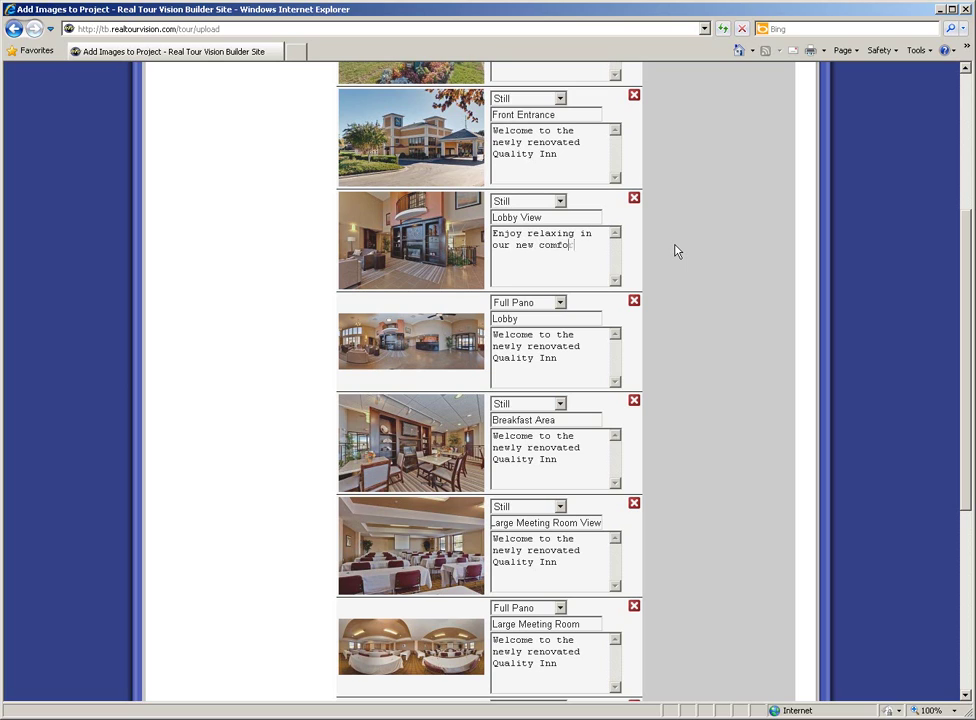
pyautogui.write('obby')
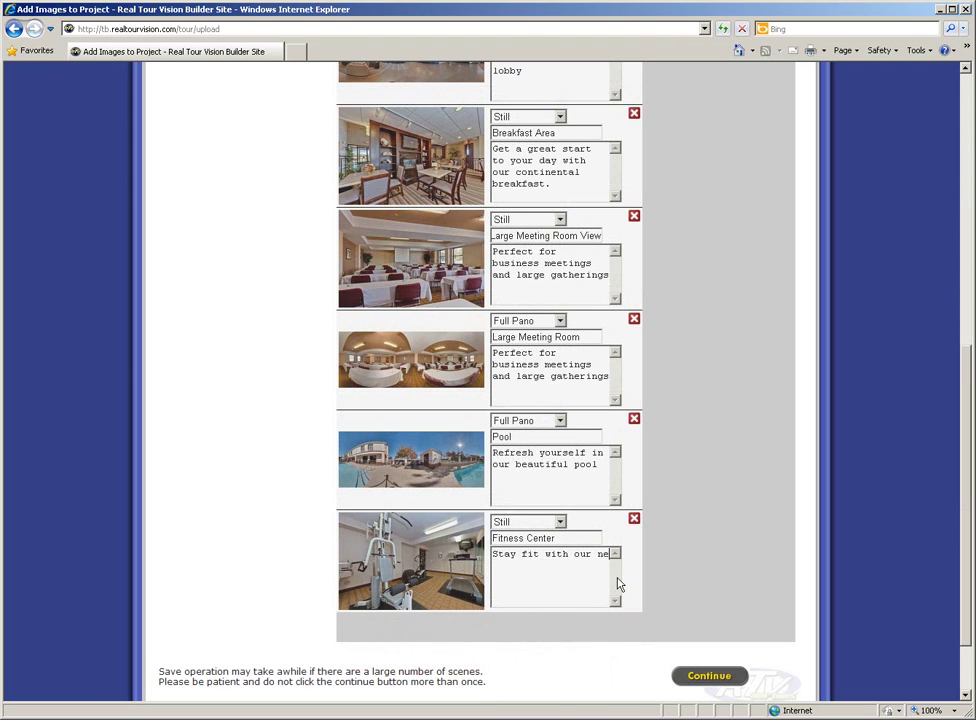
pyautogui.write('w muscle and cardio excercise ')
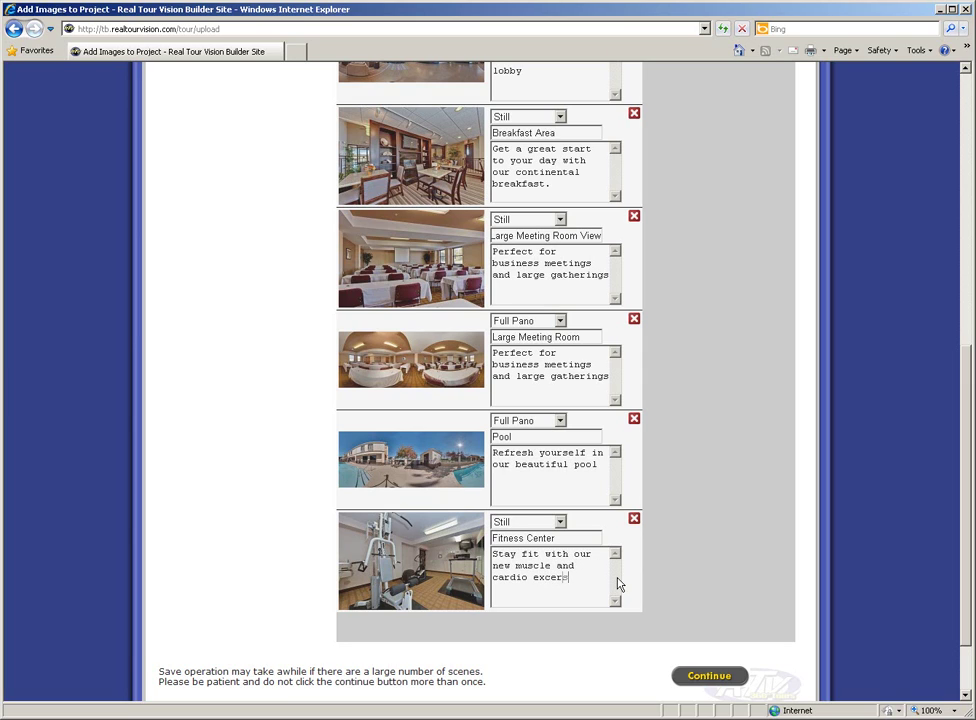
pyautogui.write('equipment.')
pyautogui.click(709, 677)
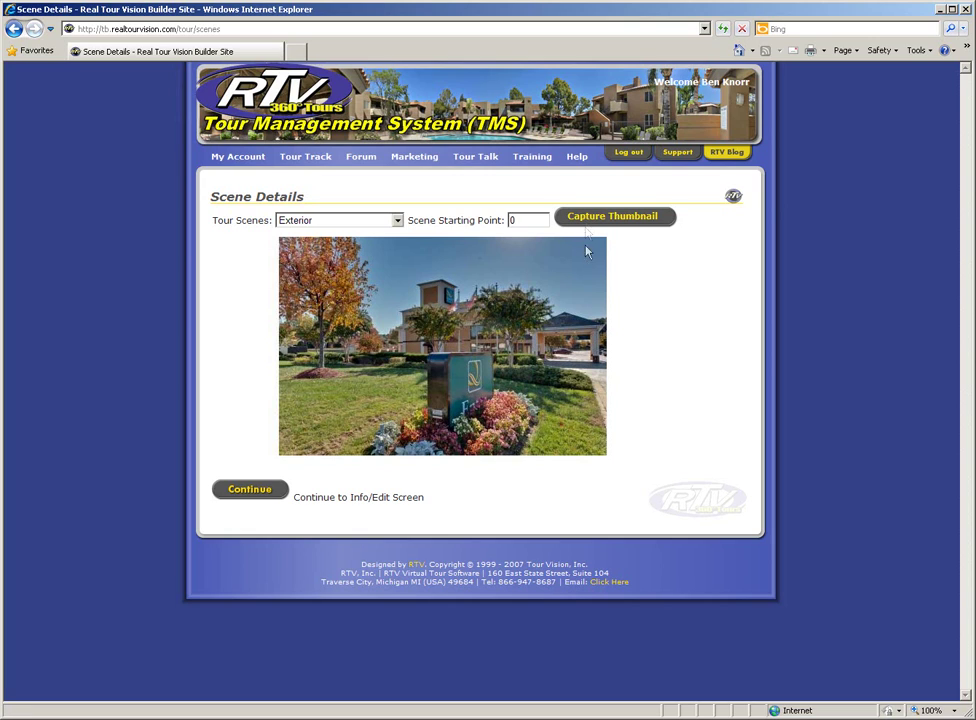
# Open the tour scene list on the Scene Details page
pyautogui.click(397, 222)
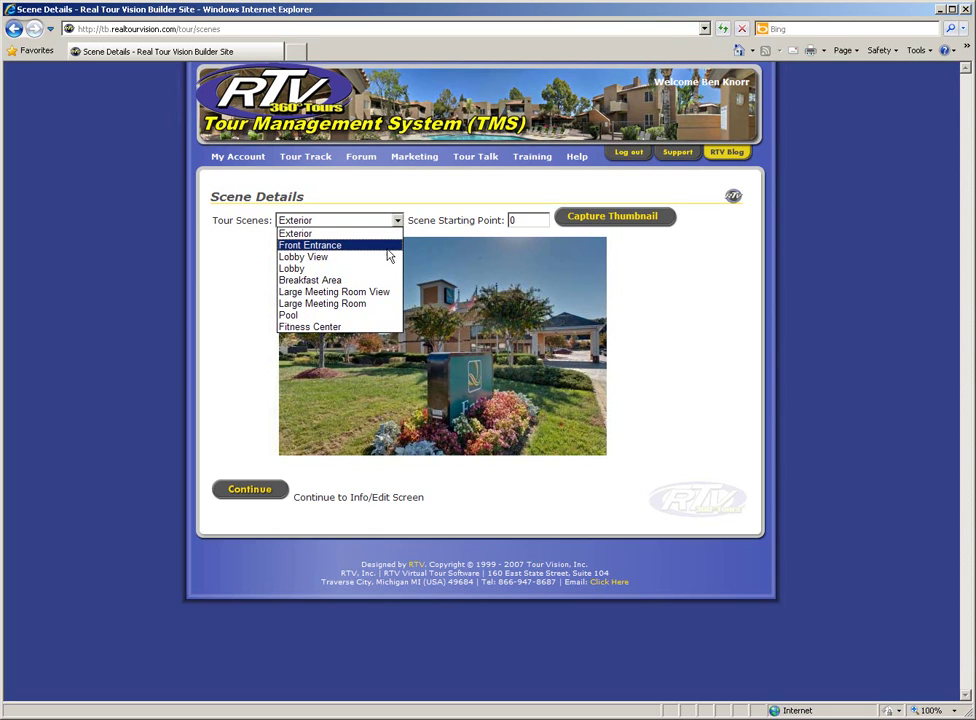
# On the Front Entrance image, place a hot spot captioned 'Come in and see the lobby'
pyautogui.click(341, 248)
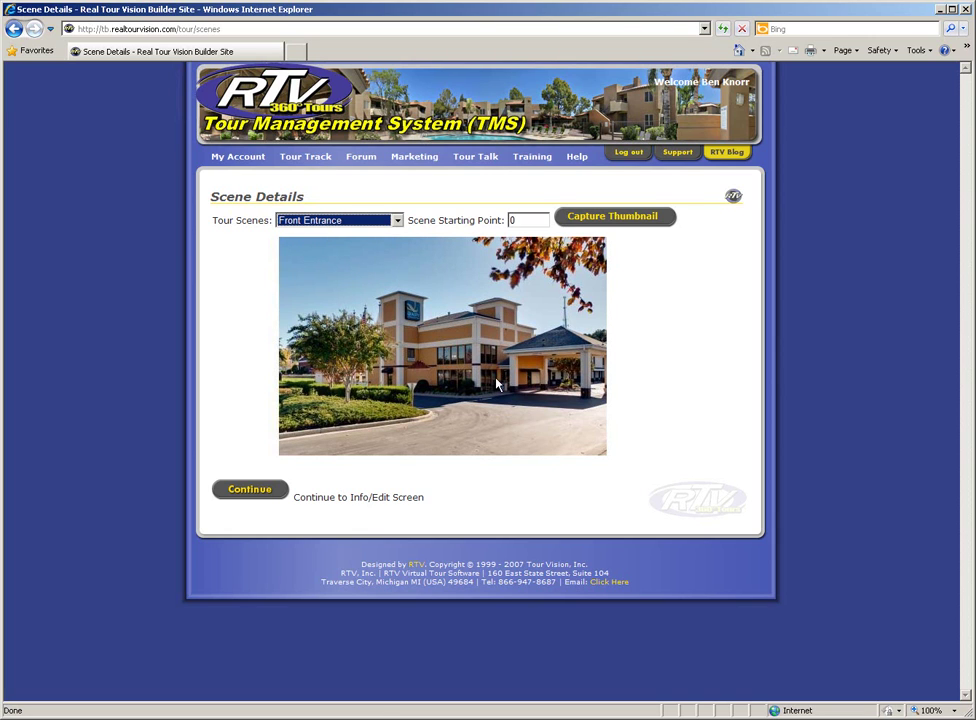
pyautogui.click(507, 383)
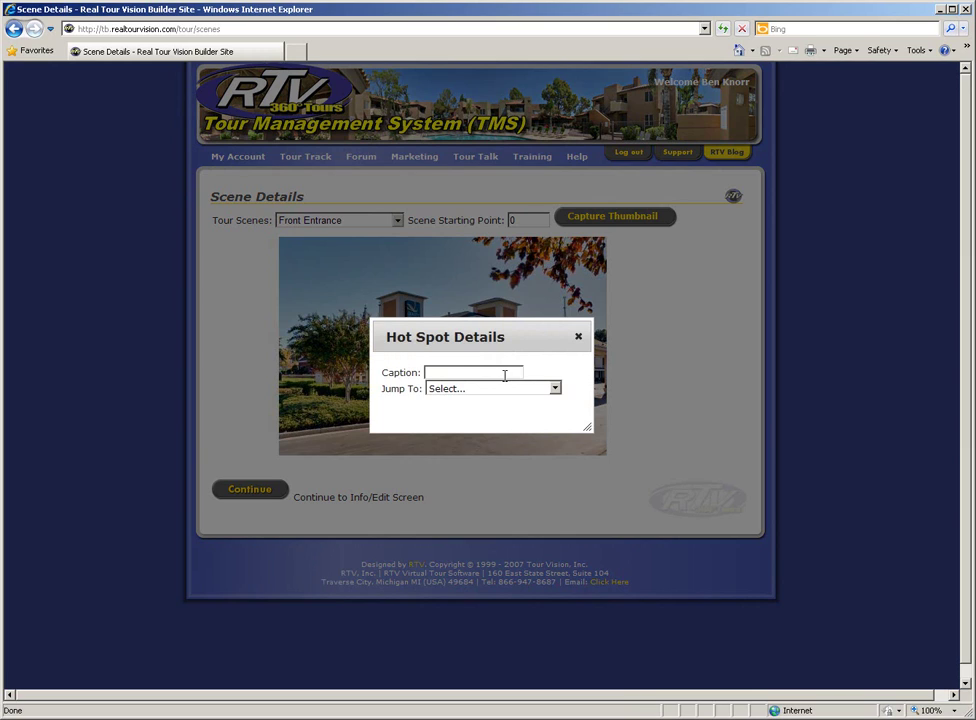
pyautogui.write('Come in ')
pyautogui.write('and see')
pyautogui.write(' our')
pyautogui.write(' hot')
pyautogui.press('BackSpace')
pyautogui.press('BackSpace')
pyautogui.press('BackSpace')
pyautogui.press('BackSpace')
pyautogui.press('BackSpace')
pyautogui.press('BackSpace')
pyautogui.press('BackSpace')
pyautogui.press('BackSpace')
pyautogui.write('the lobby')
# Make the hot spot jump to Lobby View and save it
pyautogui.click(555, 388)
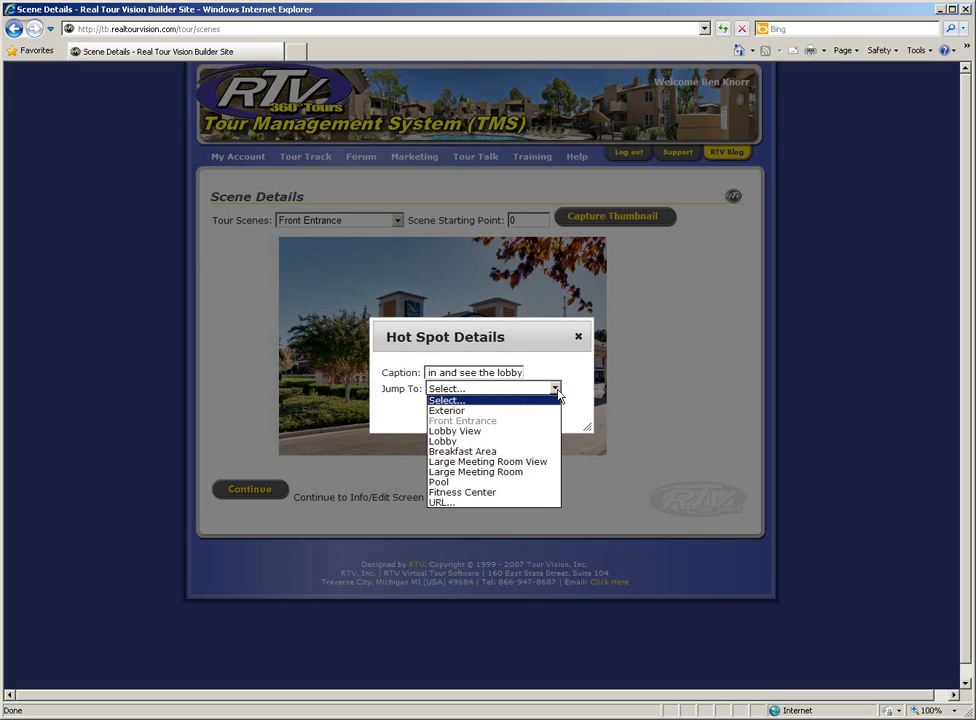
pyautogui.click(488, 431)
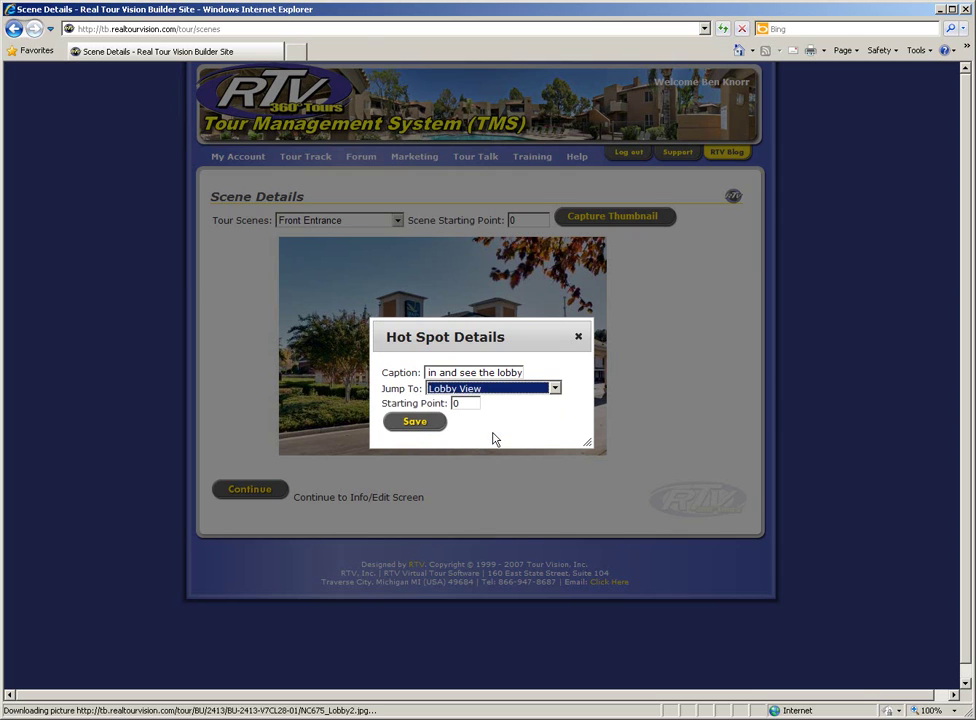
pyautogui.click(414, 422)
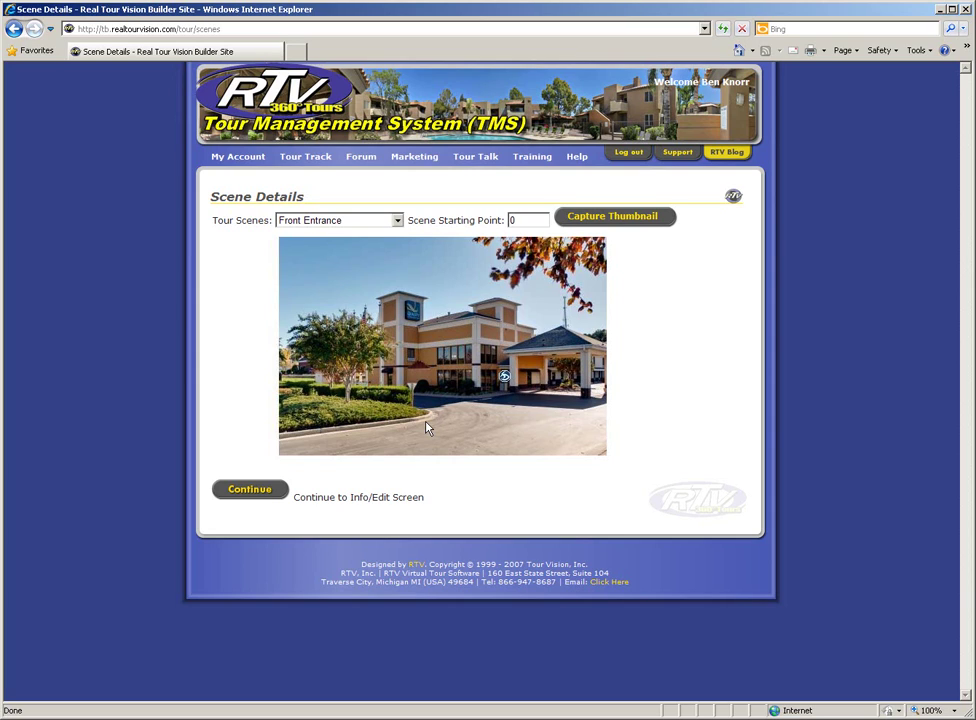
# Continue past the Scene Details page to the tour's Info/Edit screen
pyautogui.click(250, 490)
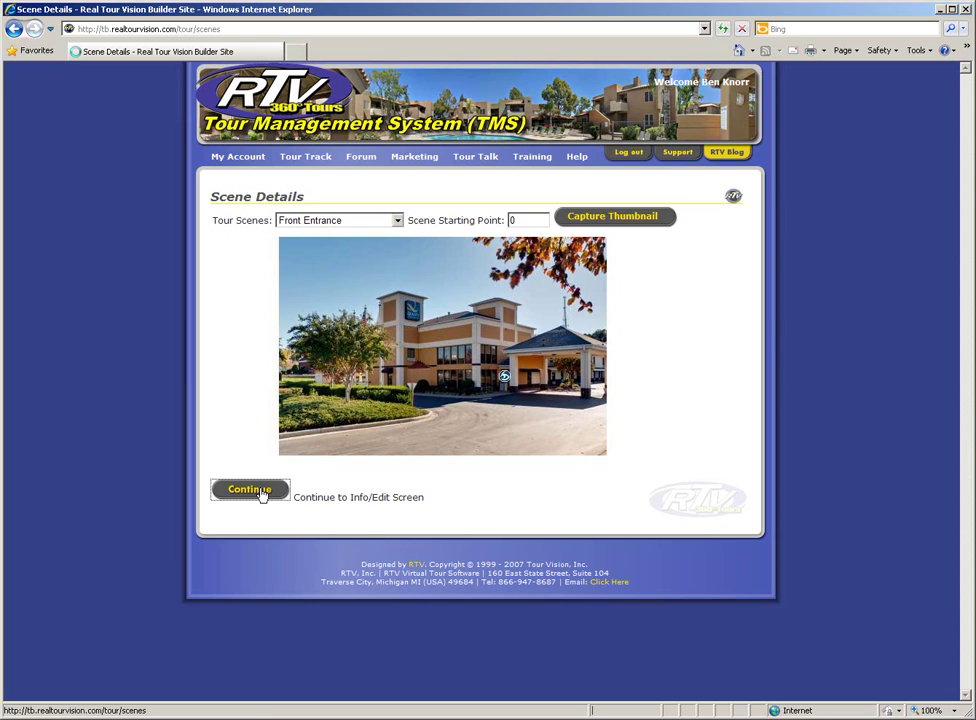